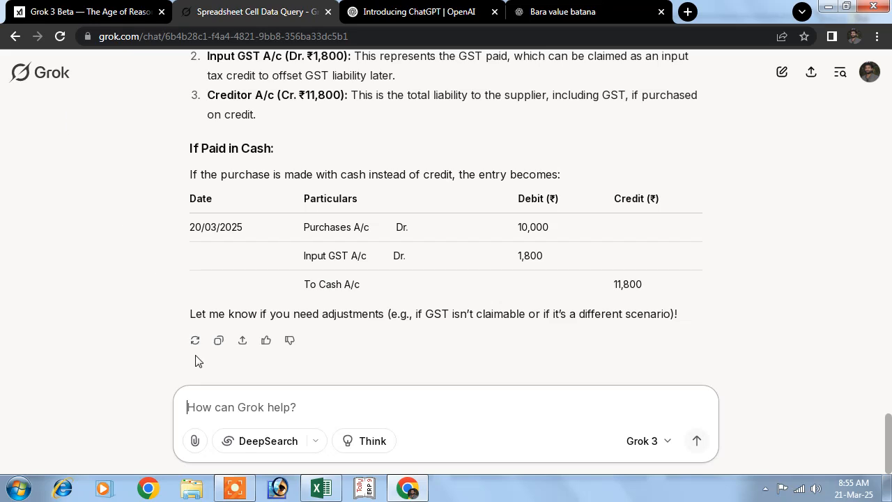
Ask Grok "purchase on goods 10000 with 18% gst journal entry" and read through its calculation and journal entries.
type("purchase on goods 10000 with 18% gst journal entry")
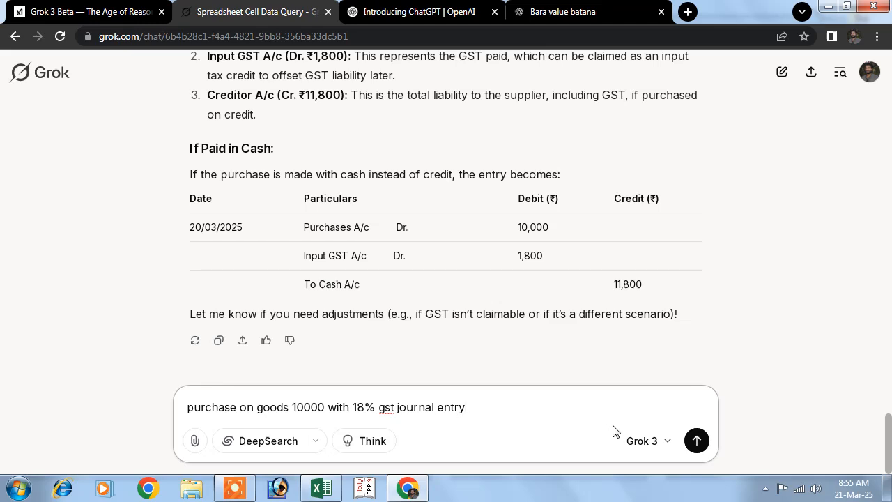
left_click(694, 440)
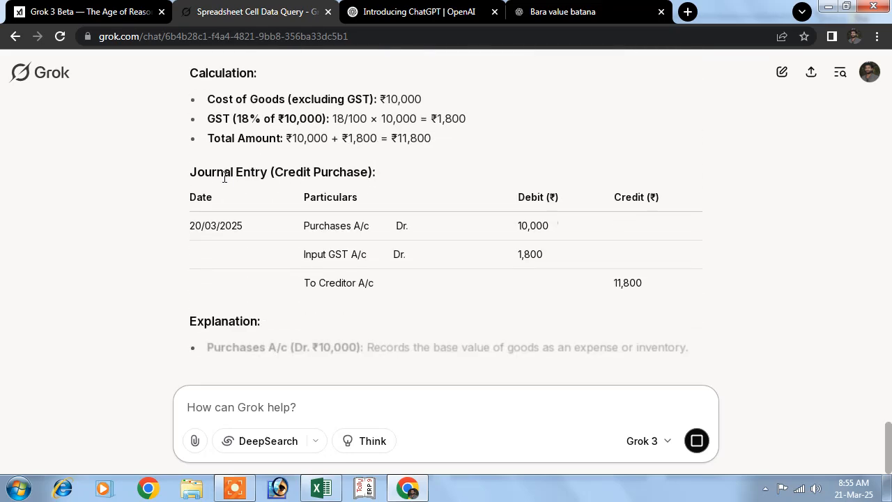
scroll(230, 197, "up", 3)
scroll(231, 197, "up", 1)
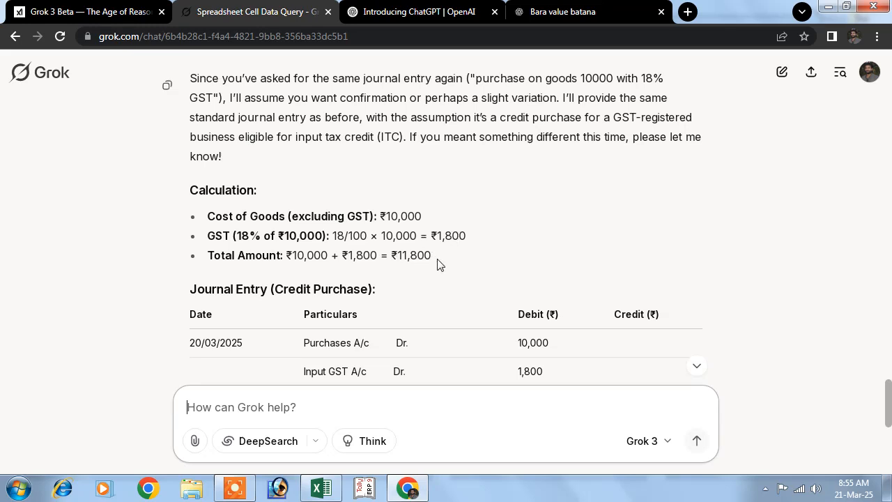
scroll(437, 262, "down", 1)
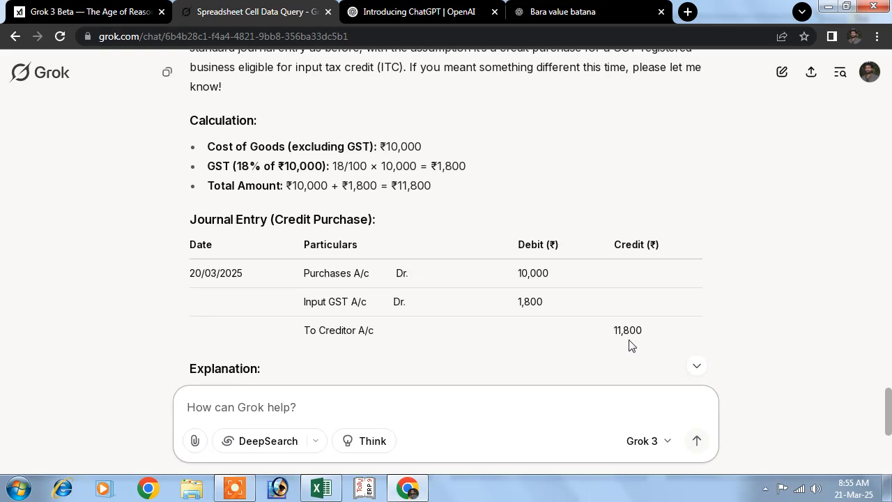
scroll(521, 346, "down", 5)
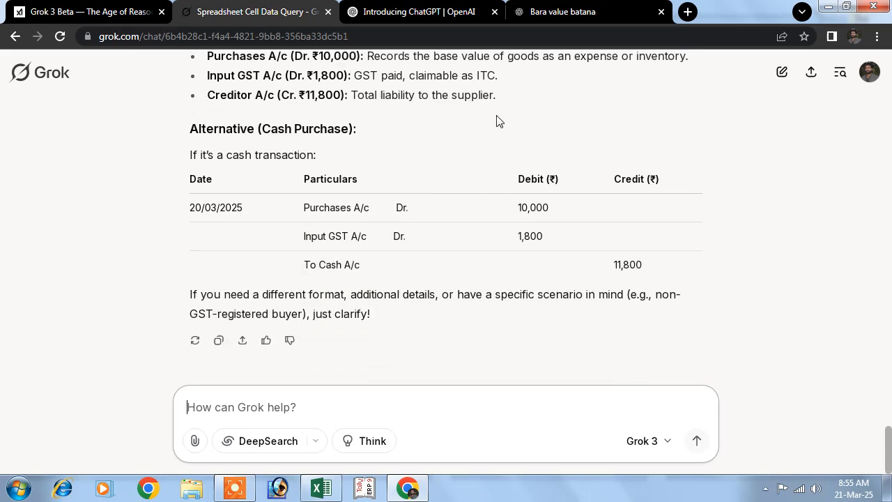
Switch to the ChatGPT chat, ask "purchase on goods 10000 with 18% gst journal entry" and read through the answer.
left_click(562, 14)
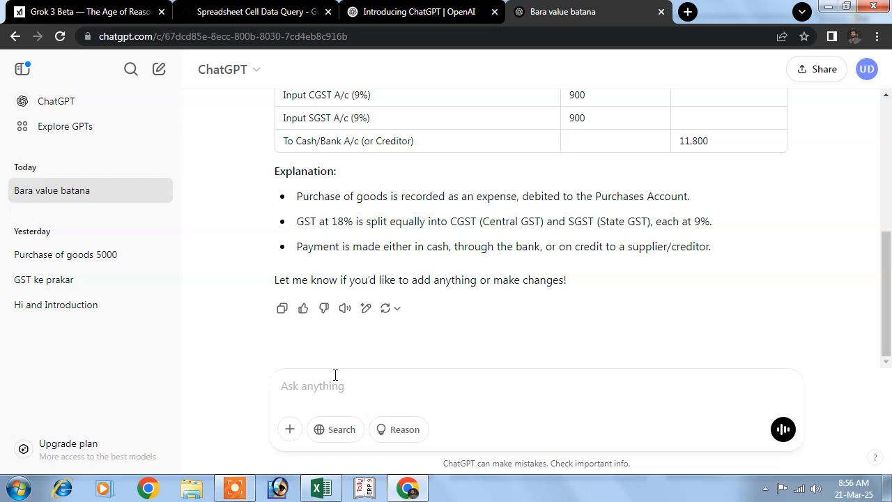
type("purchase on goods 10000 with 18% gst journal entry")
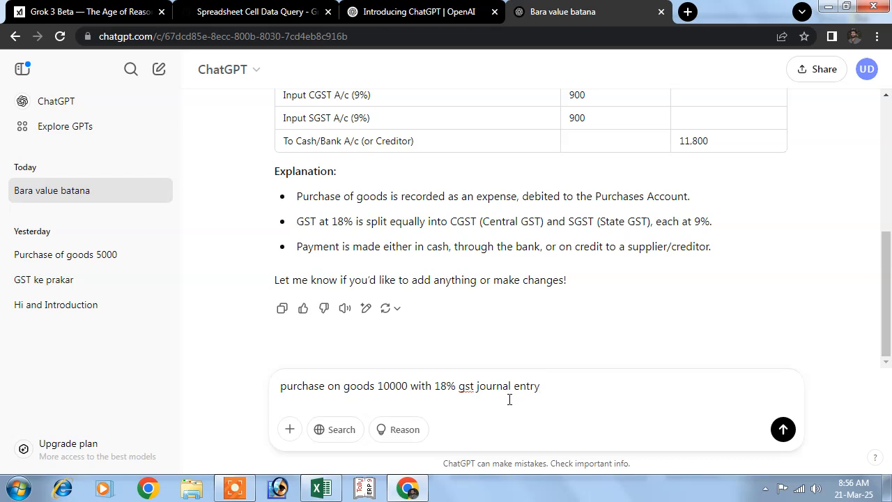
key("Return")
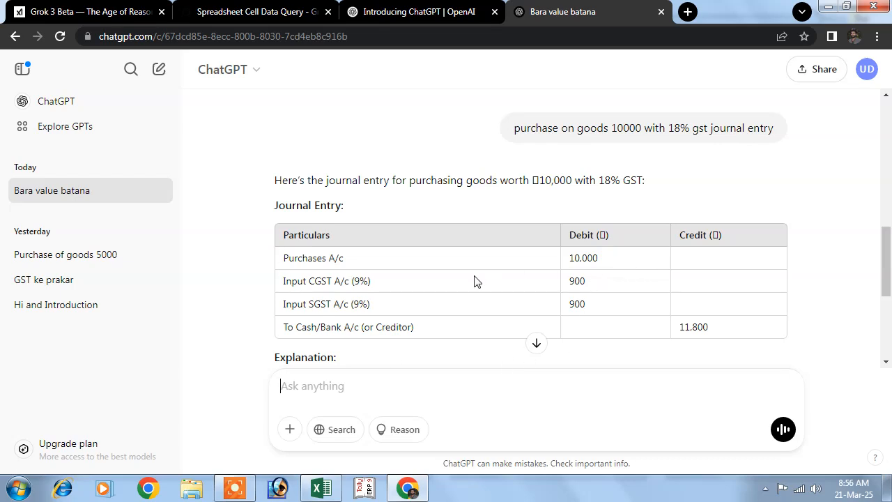
scroll(438, 296, "down", 1)
scroll(401, 317, "down", 1)
scroll(398, 317, "down", 1)
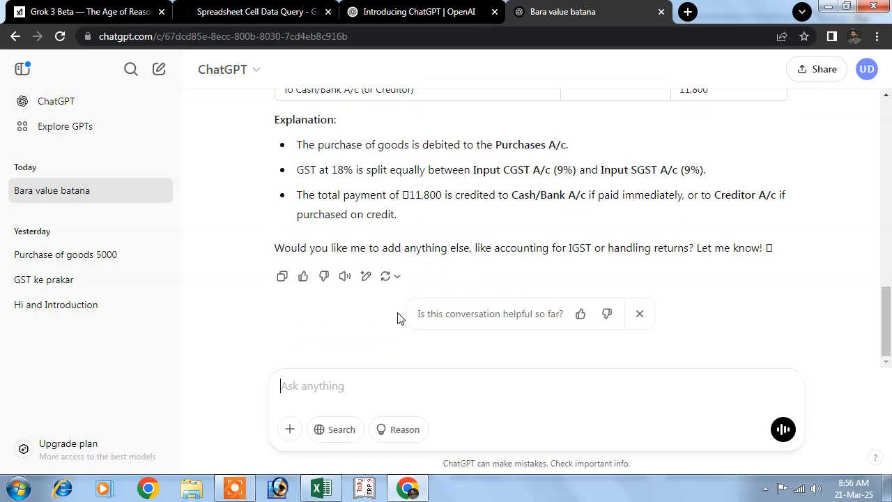
scroll(399, 318, "up", 1)
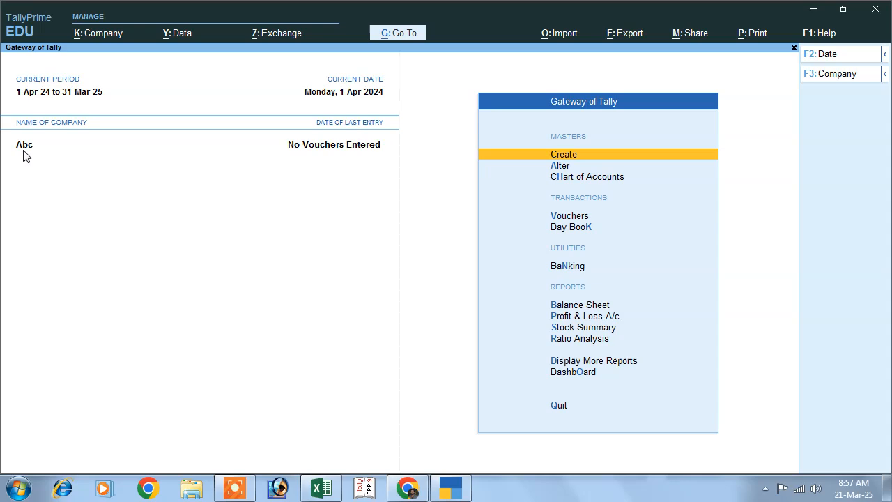
In TallyPrime, start a new Purchase voucher and change its mode to As Voucher.
left_click(560, 217)
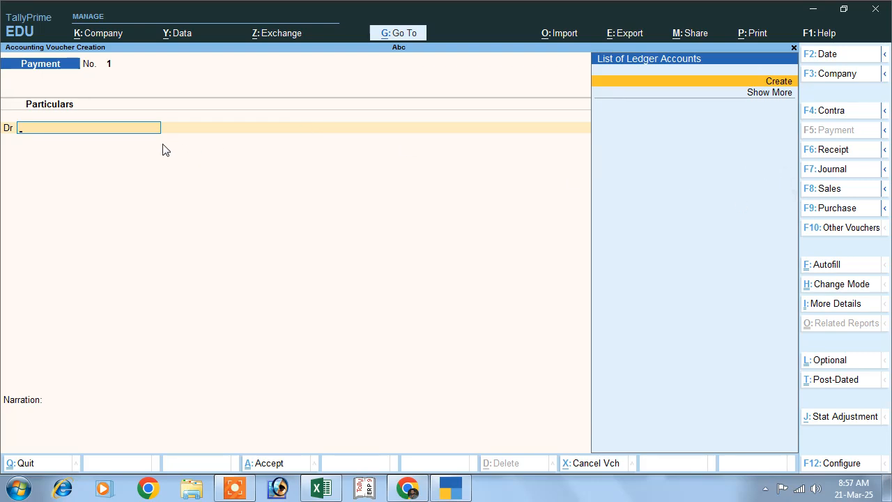
left_click(838, 209)
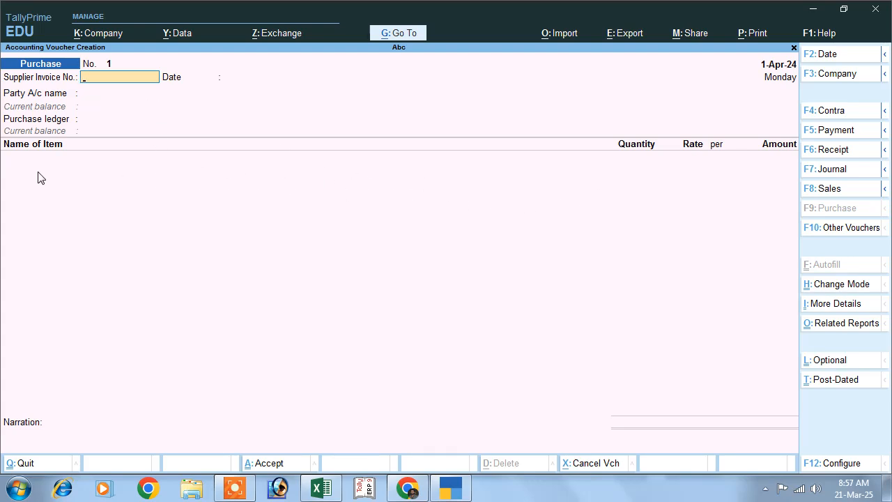
left_click(824, 290)
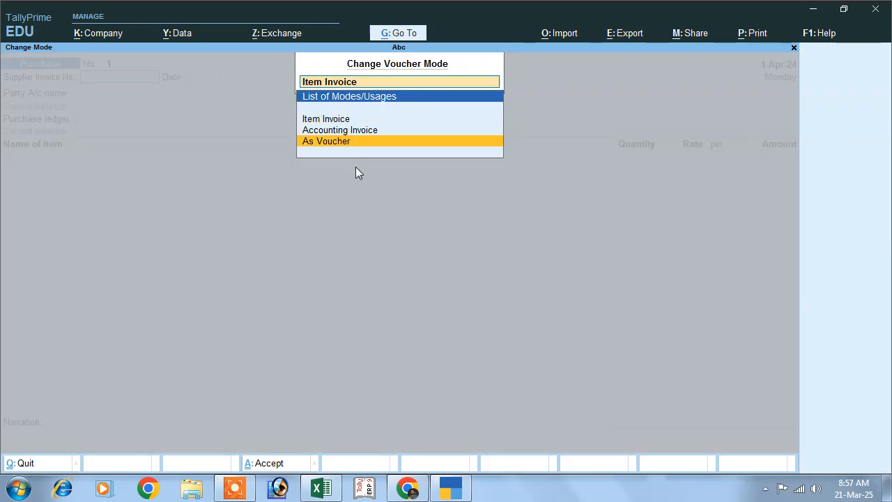
key("Return")
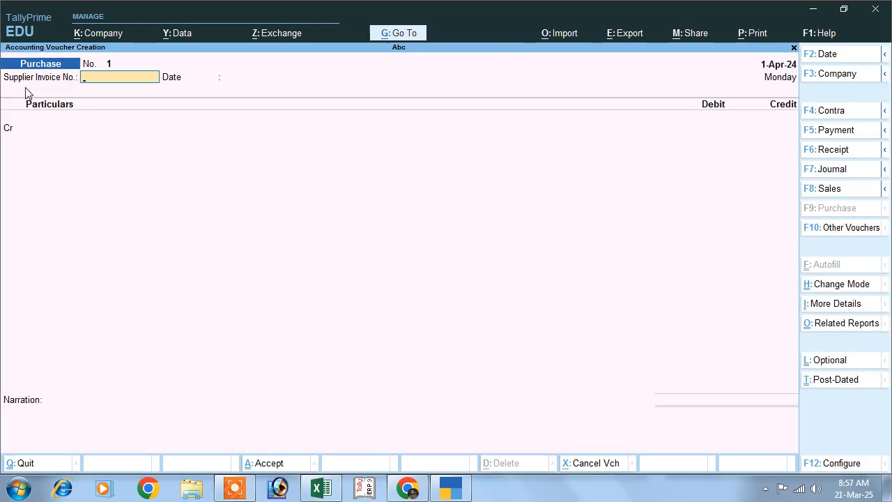
Enter supplier invoice number 01 and accept 1-Apr-24 as the invoice date.
type("01")
key("Return")
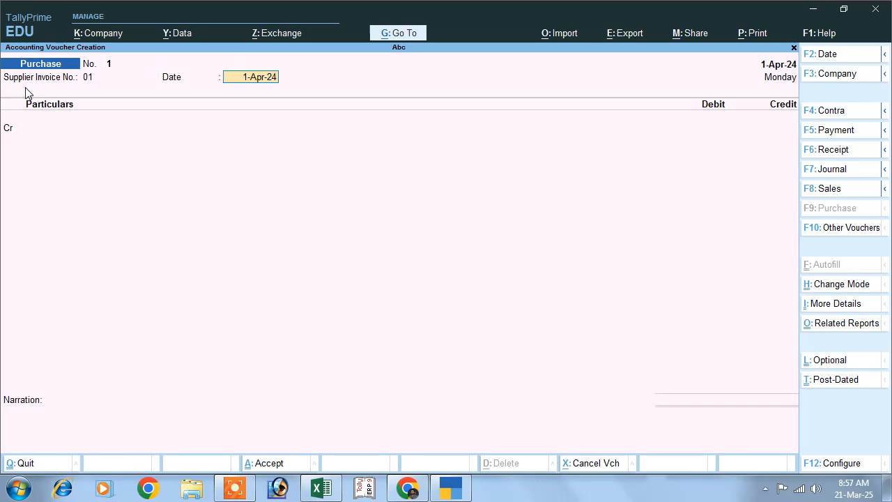
key("Return")
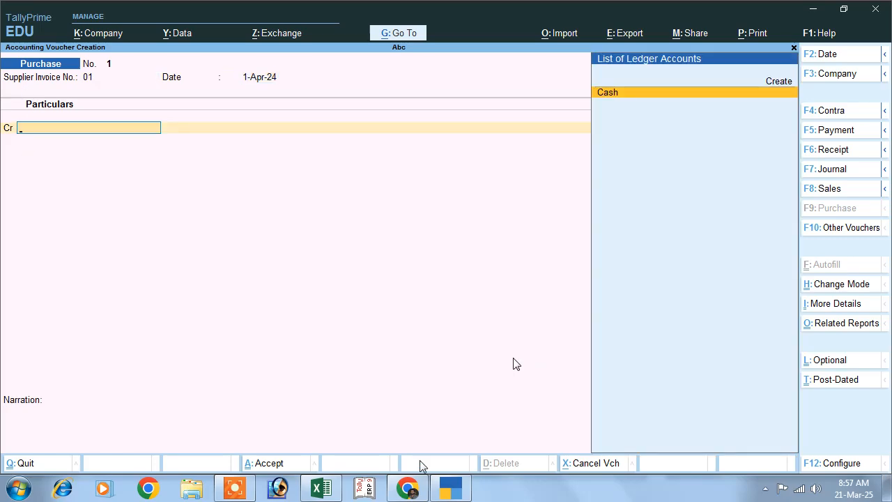
Check the credit amount in ChatGPT's journal entry, then credit Cash with 11,800 in the purchase voucher, leaving the receipt and party details blank.
left_click(410, 487)
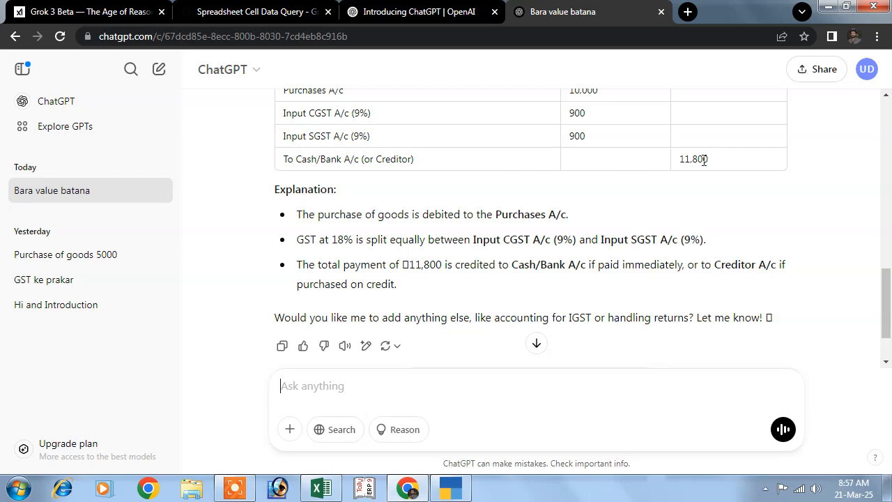
left_click(451, 487)
key("Return")
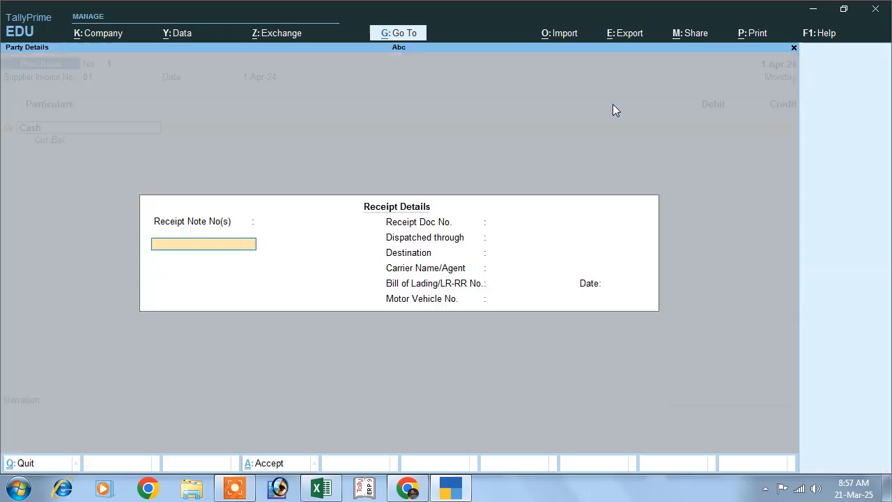
key("Return")
key("Return")
key("Return")
key("Return")
key("Return")
key("Return")
key("Return")
key("Return")
key("Return")
key("Return")
key("Return")
key("Return")
key("Return")
key("Return")
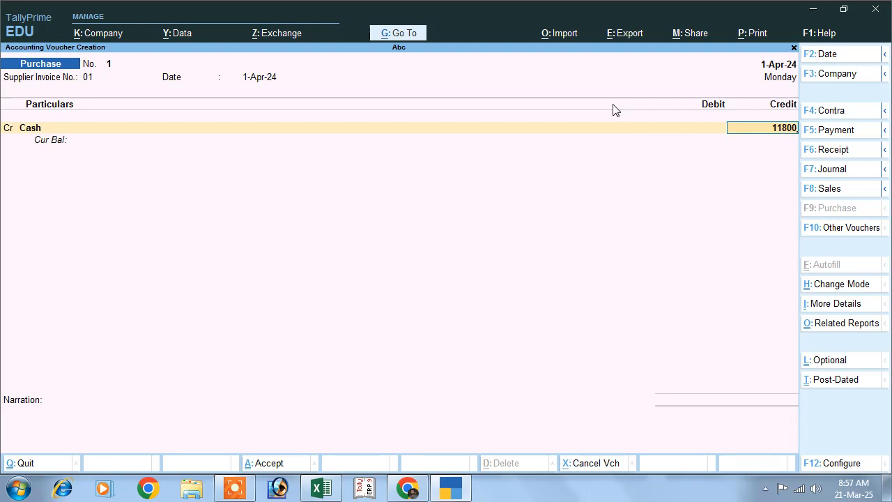
key("Return")
key("Return")
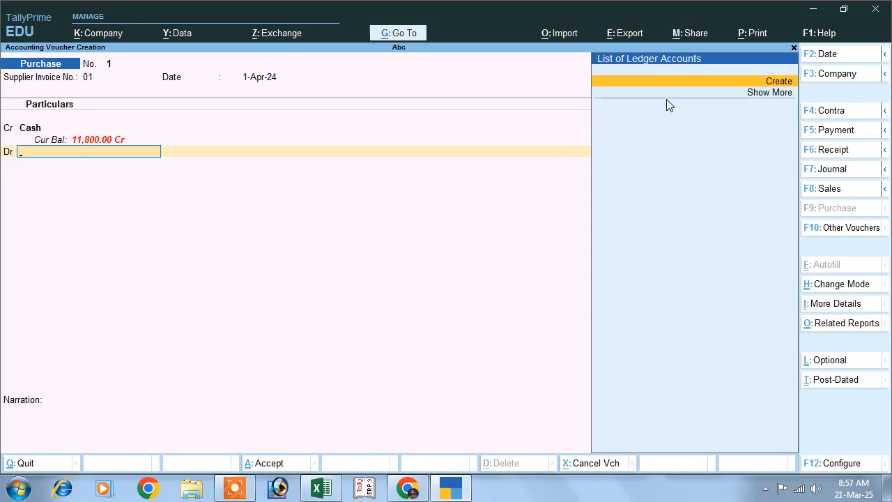
For the debit line, create a new ledger named Purchase under the Purchase Accounts group.
left_click(778, 82)
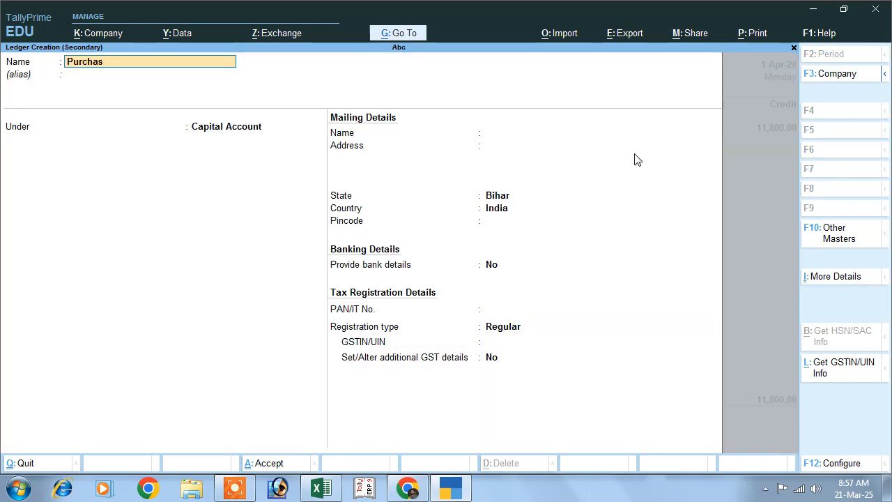
key("Return")
type("P")
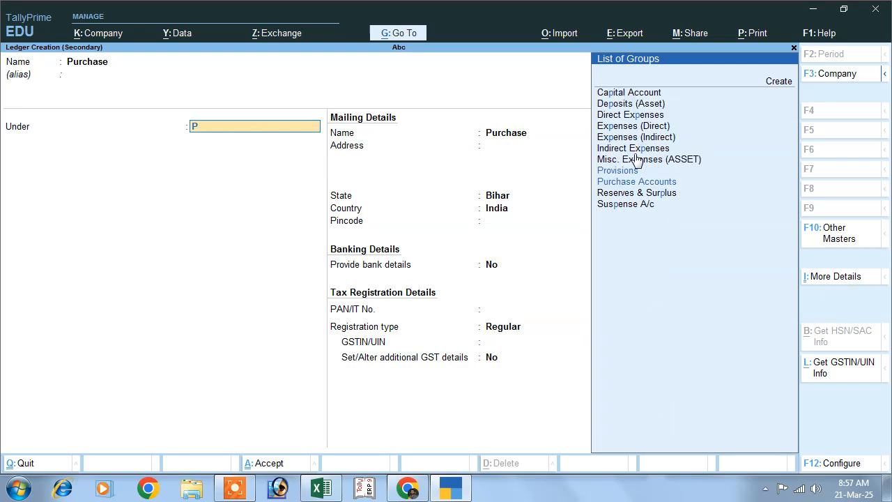
key("Down")
key("Return")
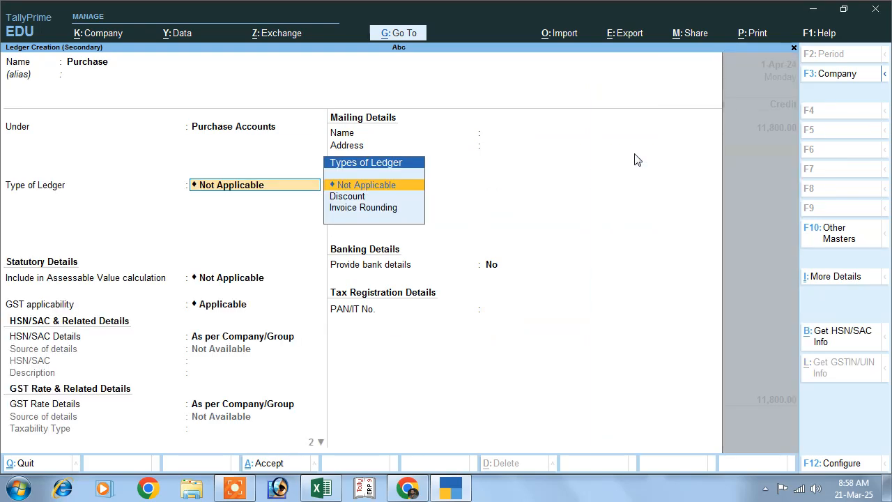
Keep the Purchase ledger's default GST details, set its type of supply to Goods, and save it into the voucher.
key("Return")
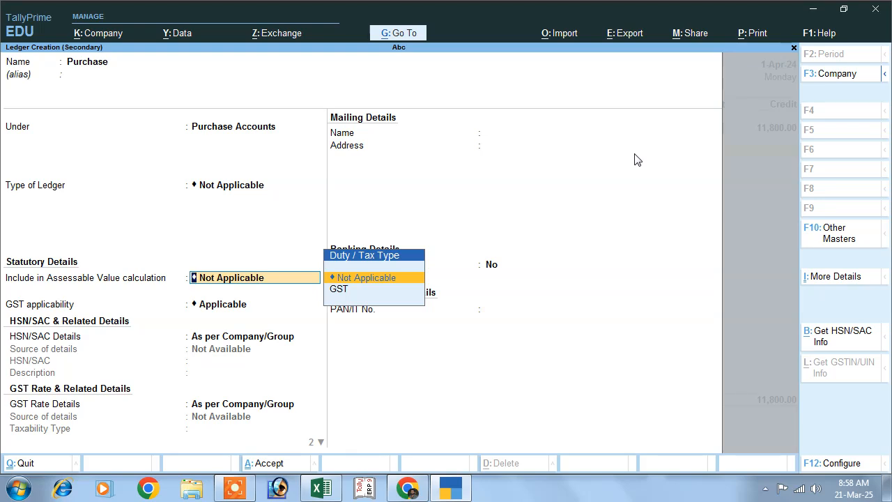
key("Return")
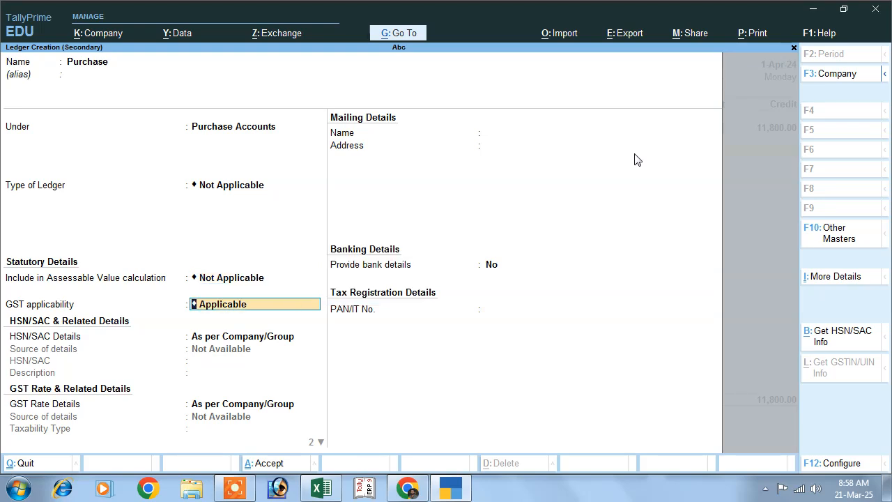
key("Return")
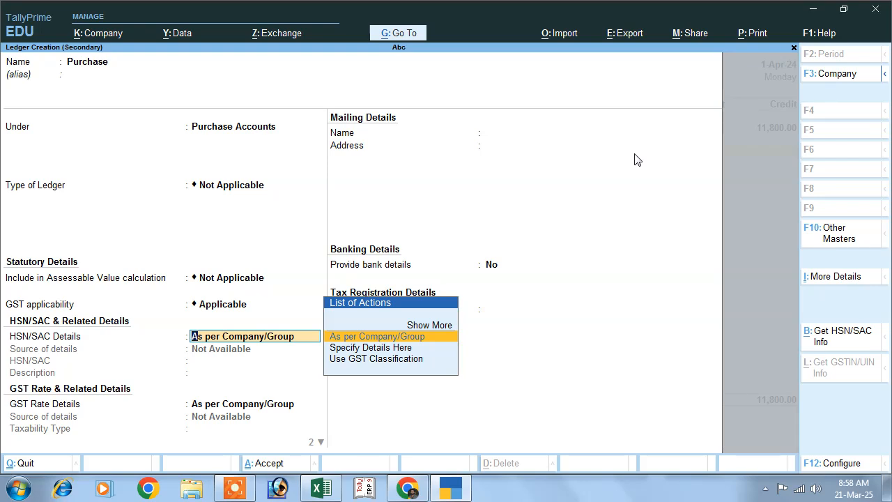
key("Return")
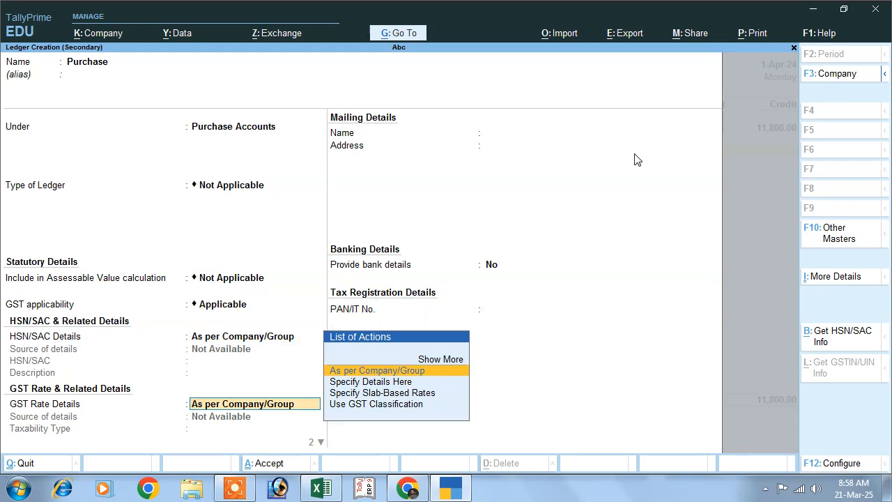
key("Return")
key("Up")
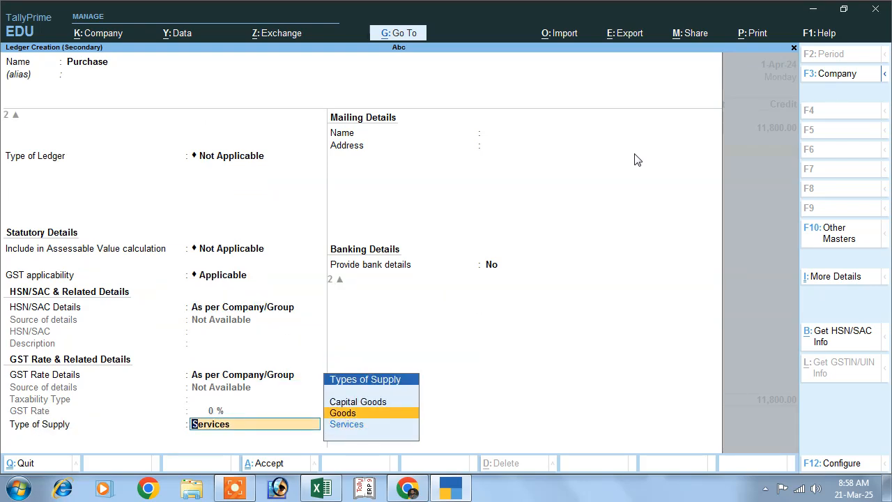
key("Return")
key("Return")
key("Return")
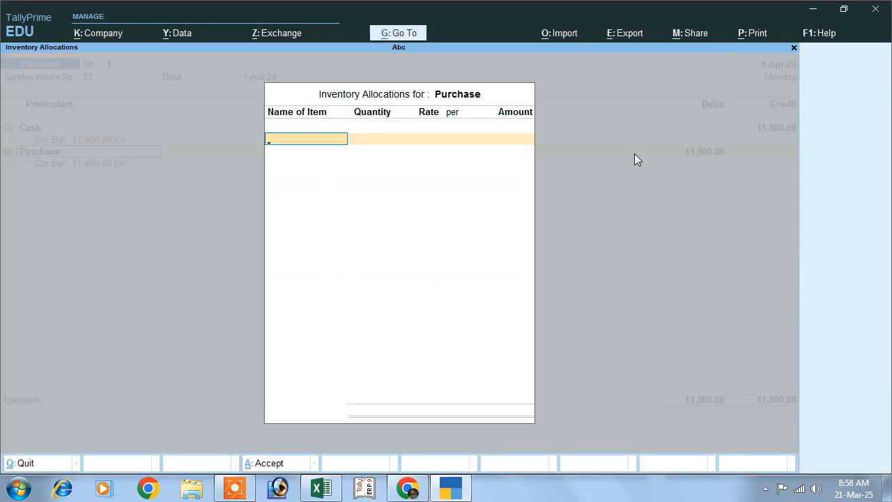
Leave the inventory allocations empty and set the Purchase debit amount to 10,000.
key("Escape")
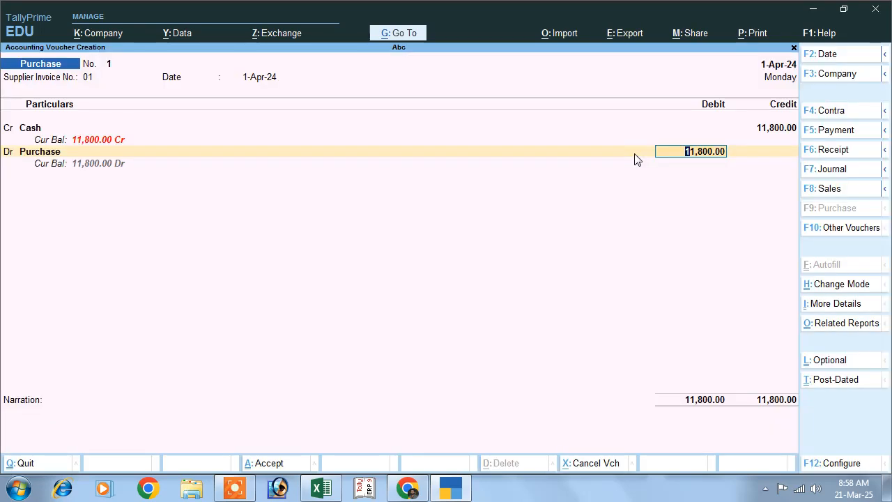
type("1000")
key("Return")
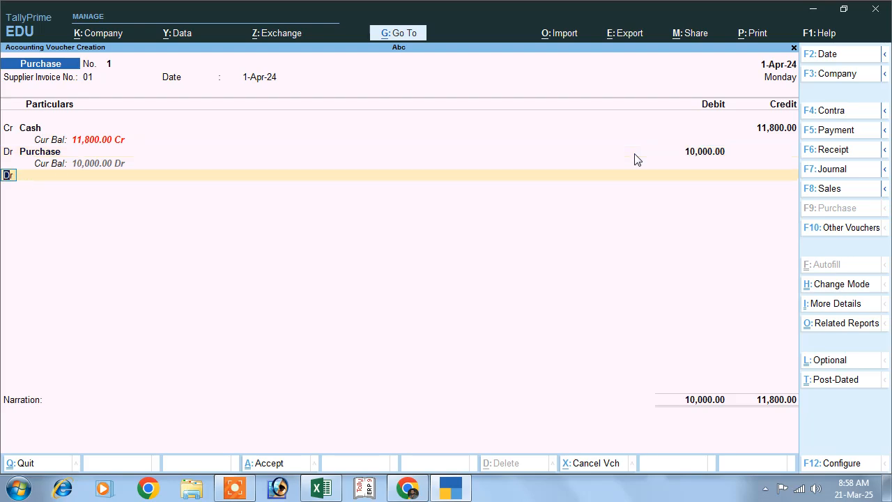
For the next debit line, create a new ledger named Input Cgst under the Duties & Taxes group.
key("Return")
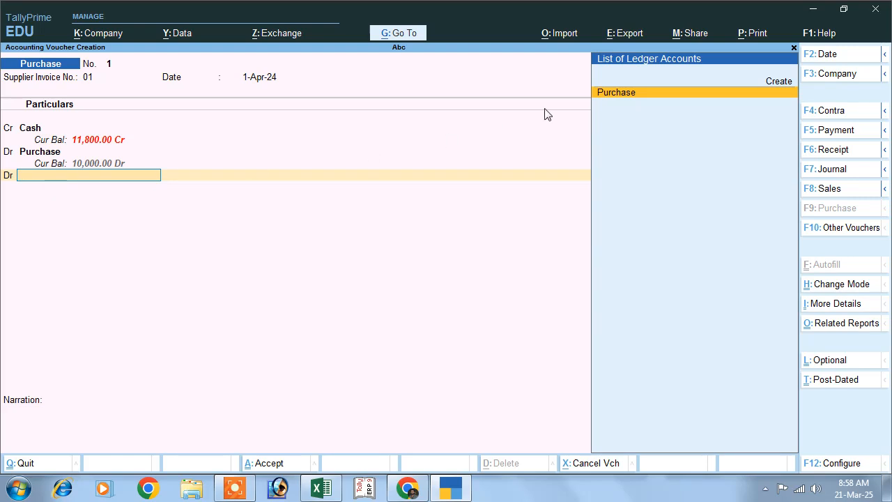
left_click(781, 82)
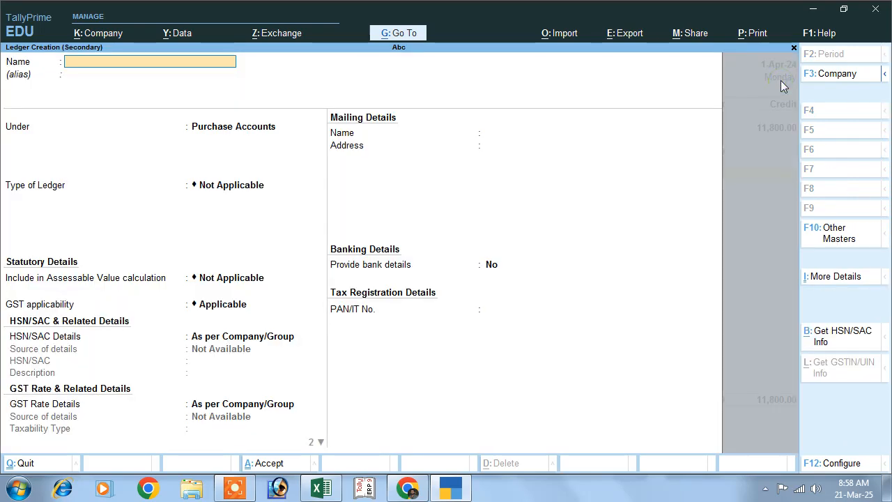
type("Input cgst")
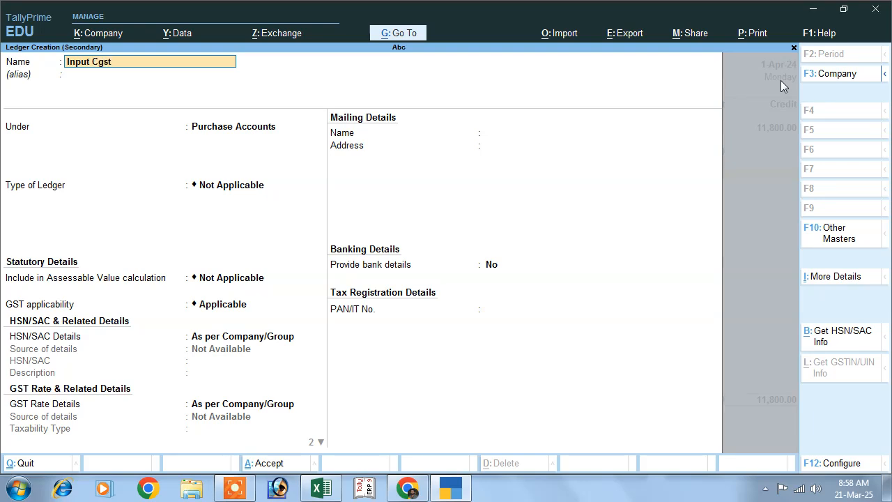
key("Return")
type("D")
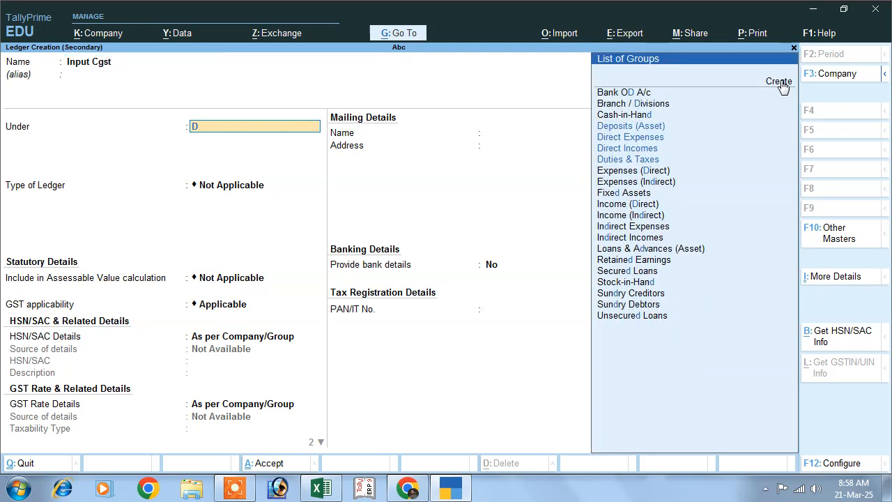
key("Down")
key("Down")
key("Down")
key("Return")
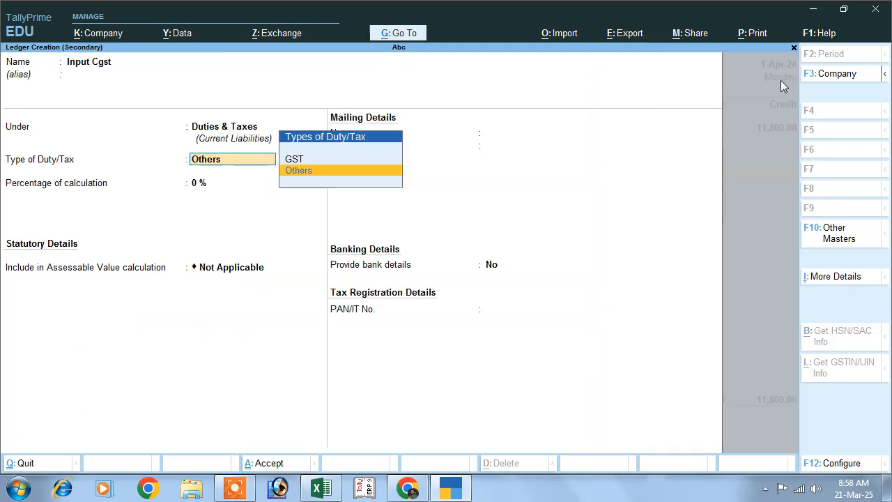
Set the Input Cgst ledger to GST, tax type CGST, 9% with rounding Not Applicable, then save it and debit it with 900.
key("Up")
key("Return")
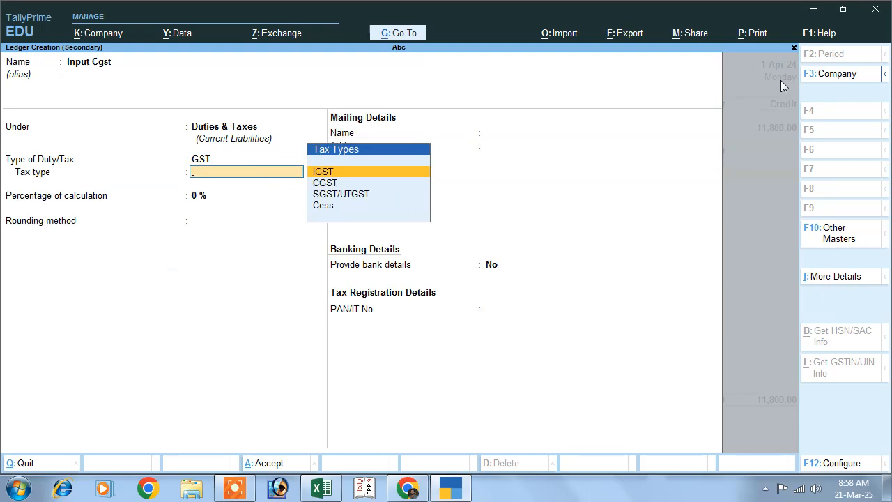
key("Down")
key("Return")
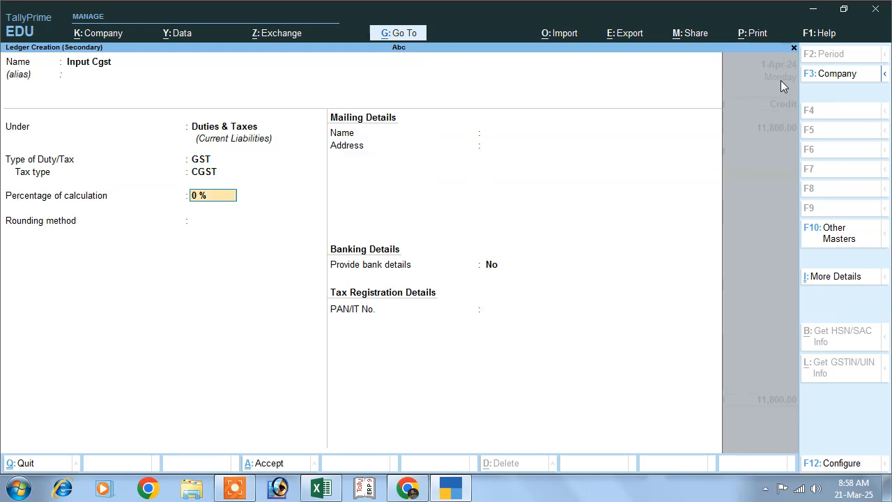
type("9")
key("Return")
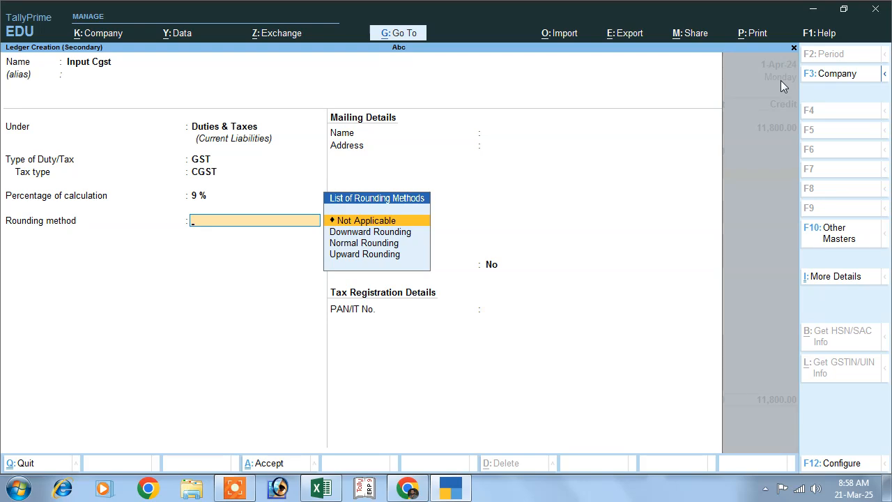
key("Return")
key("ctrl+a")
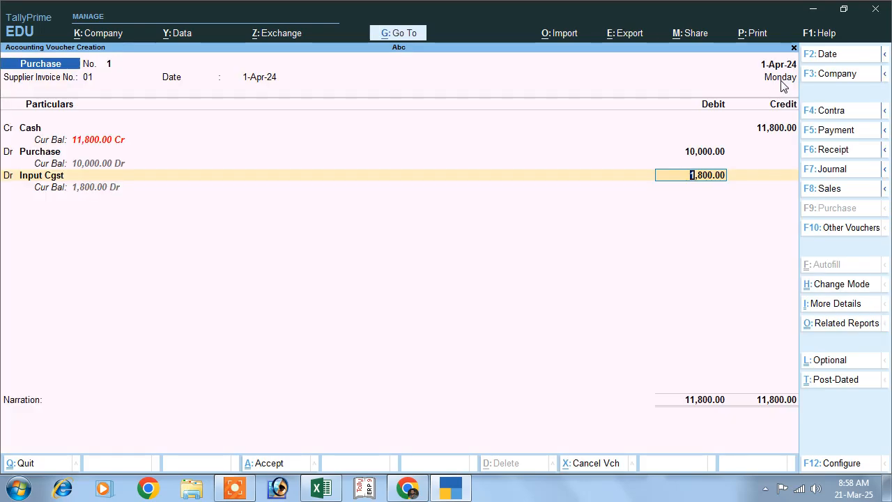
type("900")
key("Return")
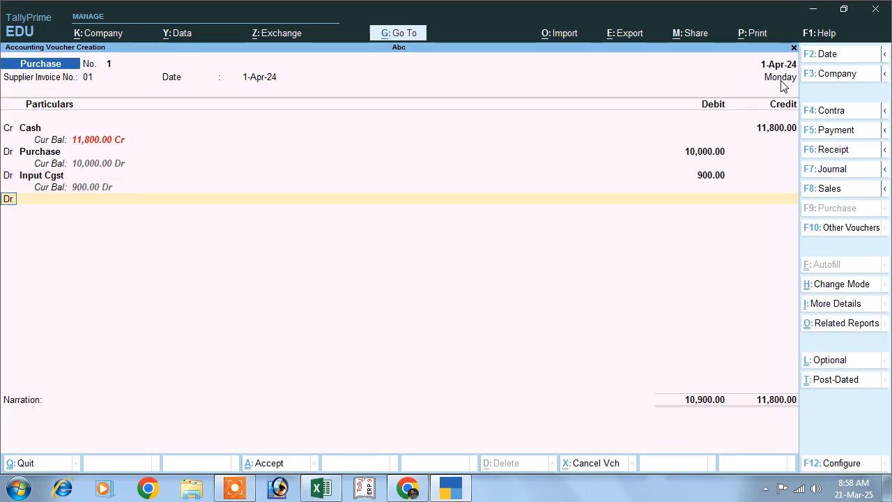
For another debit line, create a ledger named Input Sgst, keeping it under the Duties & Taxes group.
key("Return")
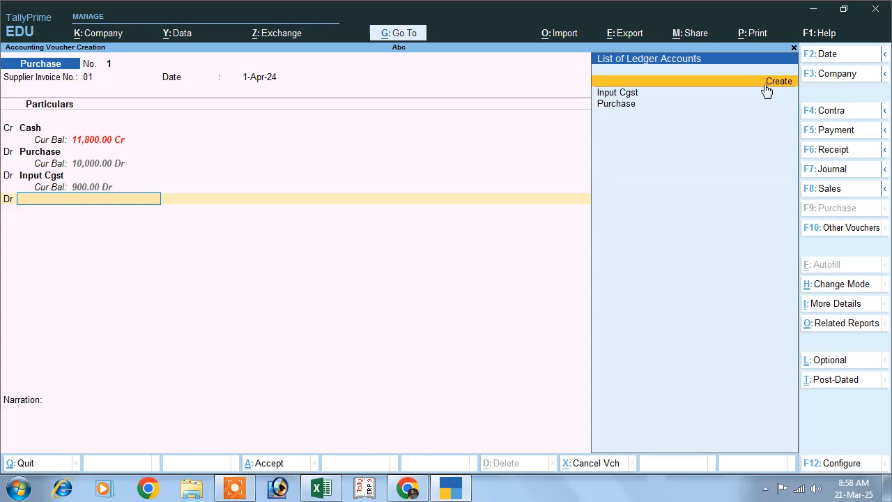
left_click(766, 89)
type("Input Sgst")
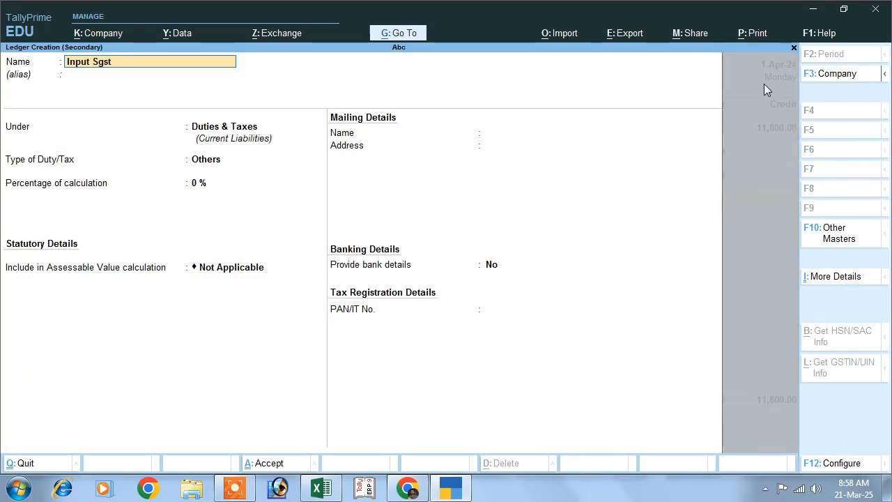
key("Return")
key("Return")
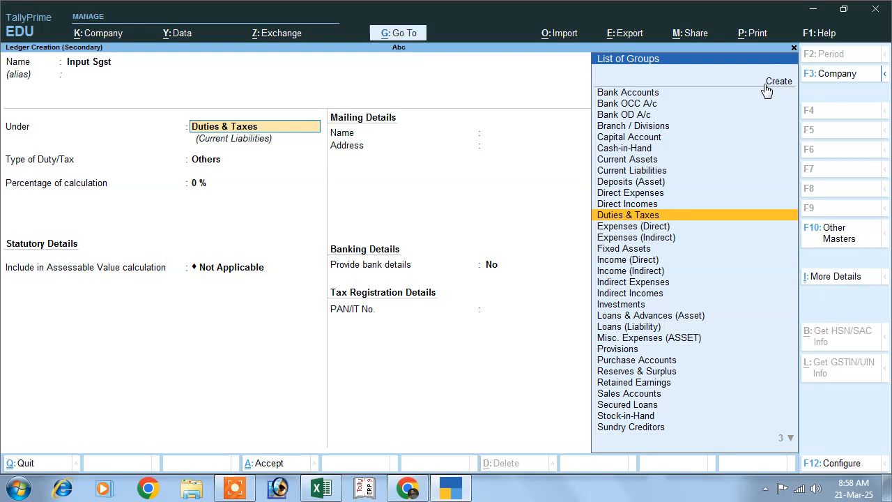
key("Return")
Set the Input Sgst ledger to GST, tax type SGST/UTGST, 9% with rounding Not Applicable, and save it into the voucher.
key("Up")
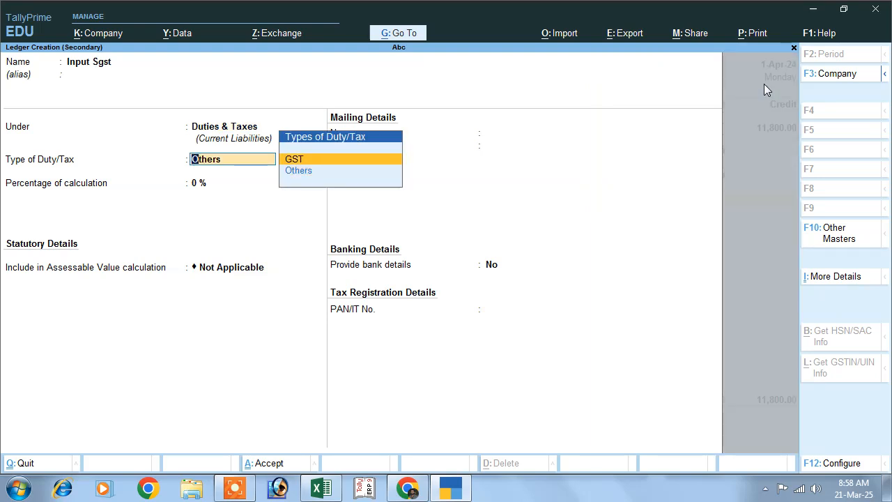
key("Return")
key("Down")
key("Down")
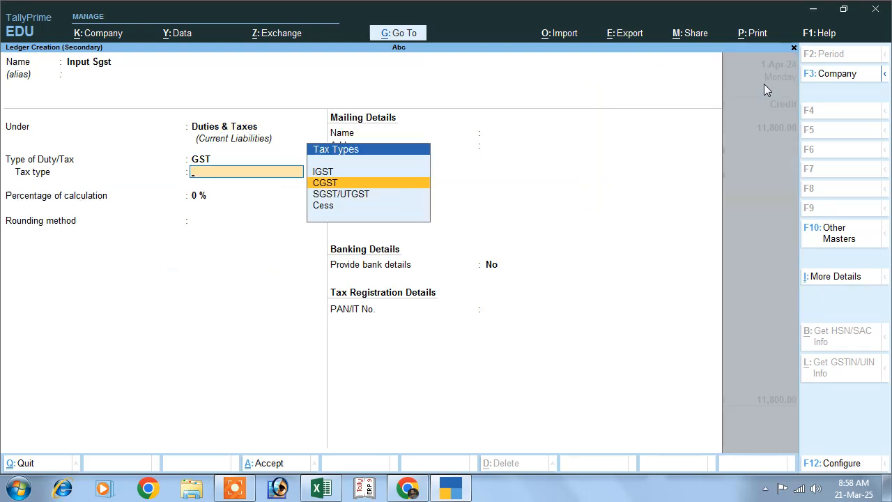
key("Return")
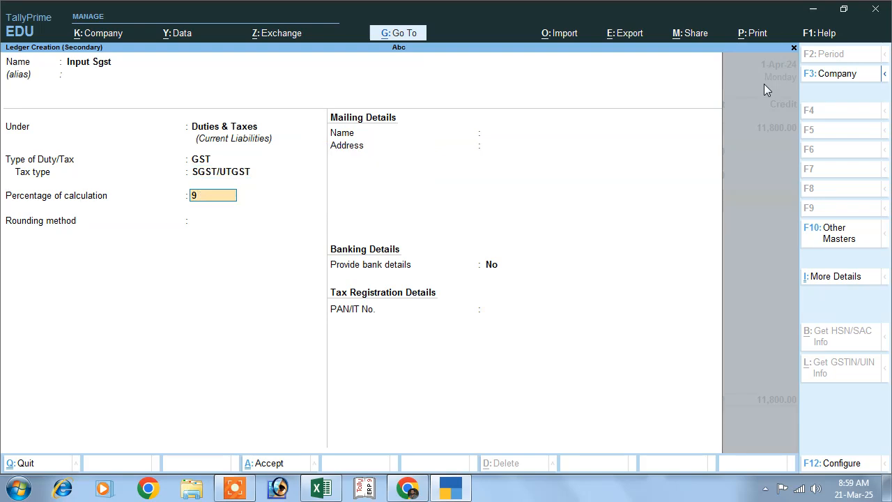
type("9")
key("Return")
key("Return")
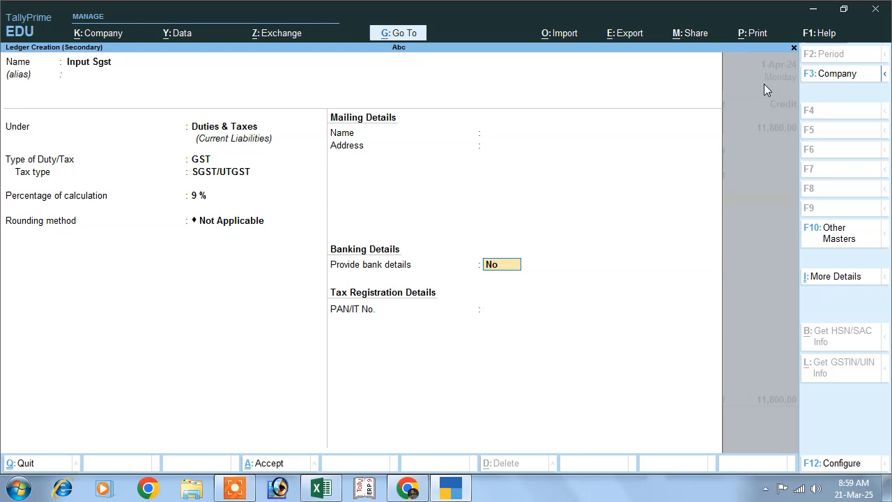
key("Return")
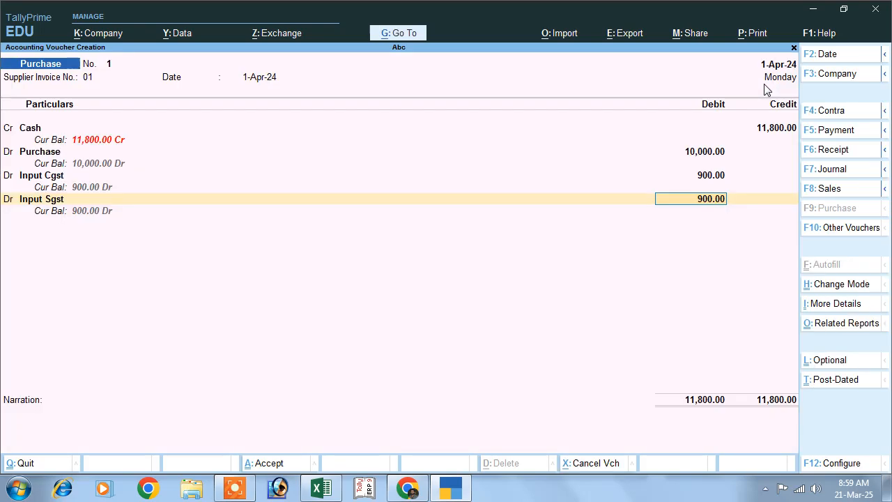
Accept 900 as the Input Sgst debit, enter the narration "being purchase", and save the purchase voucher.
key("Return")
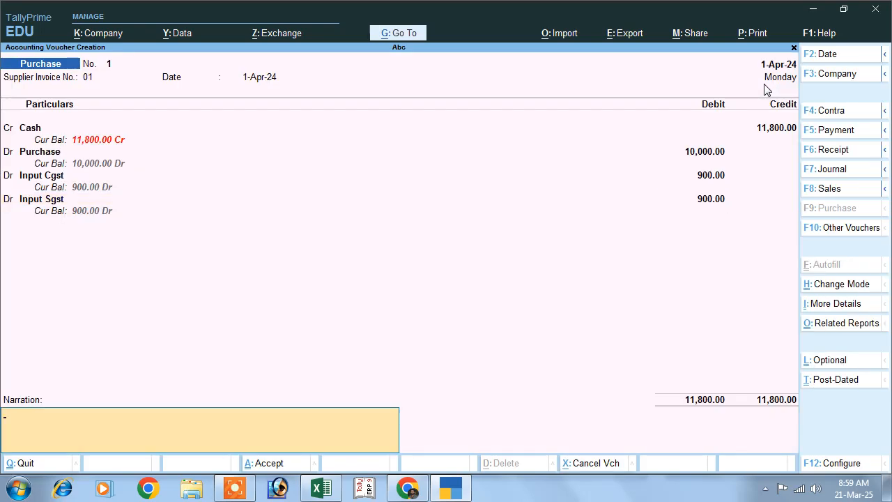
type("b")
key("Return")
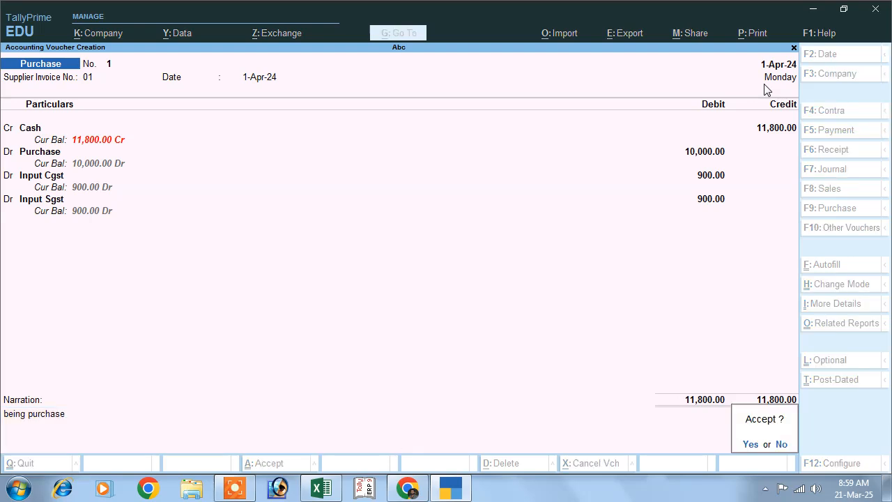
key("Return")
Switch to the Grok chat in Chrome and draft the prompt "rent paid 200000 with 12% tds".
left_click(408, 488)
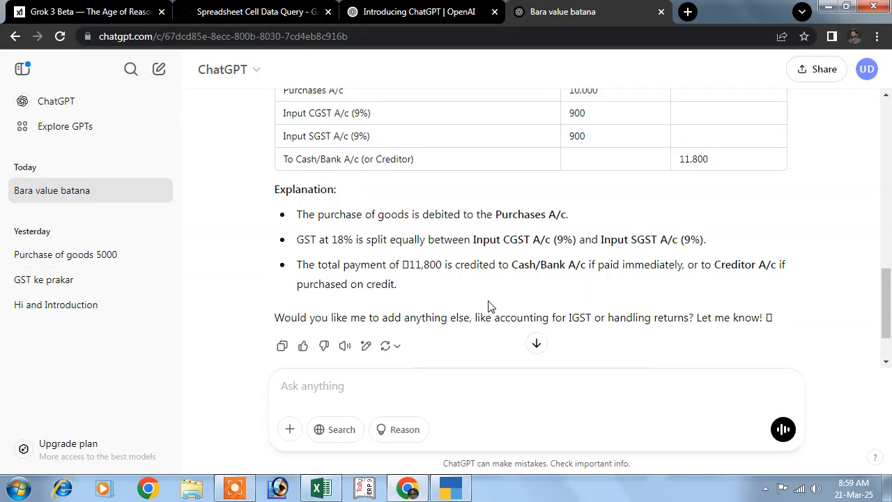
scroll(482, 310, "down", 1)
left_click(111, 13)
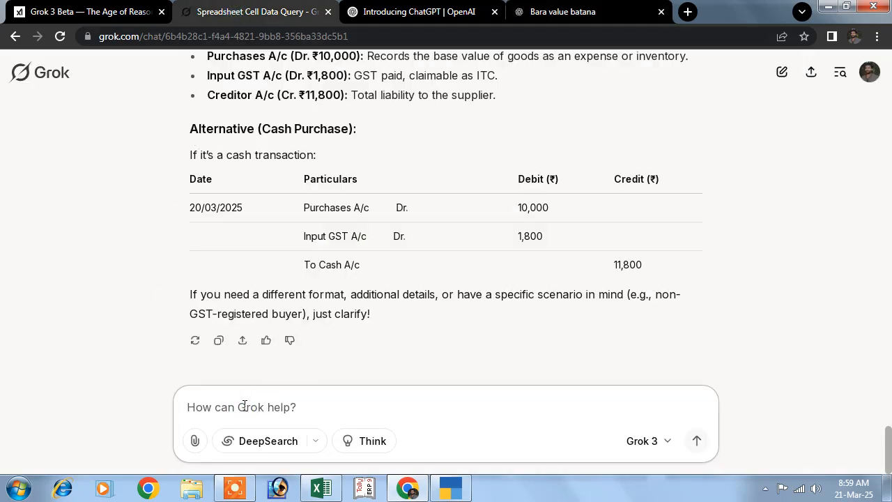
type("rent ")
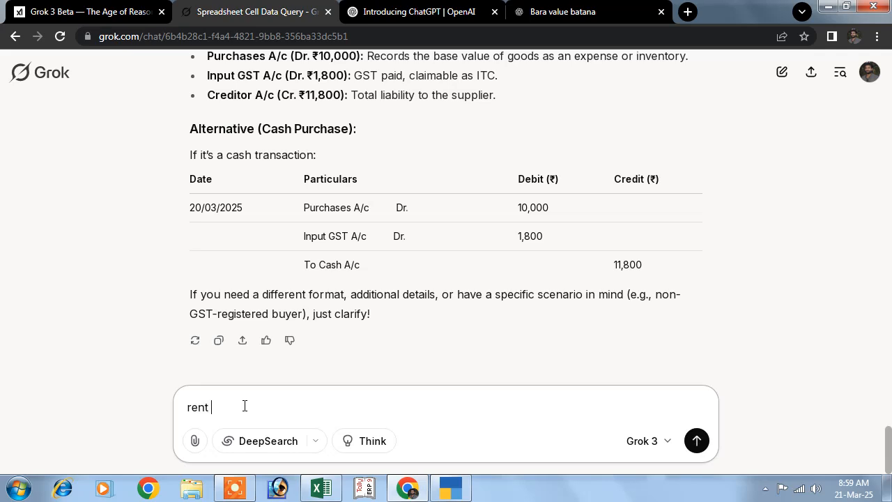
type("paid with")
type(" 12")
type("%")
type(" gst")
type("s")
left_click(232, 406)
type(",200000")
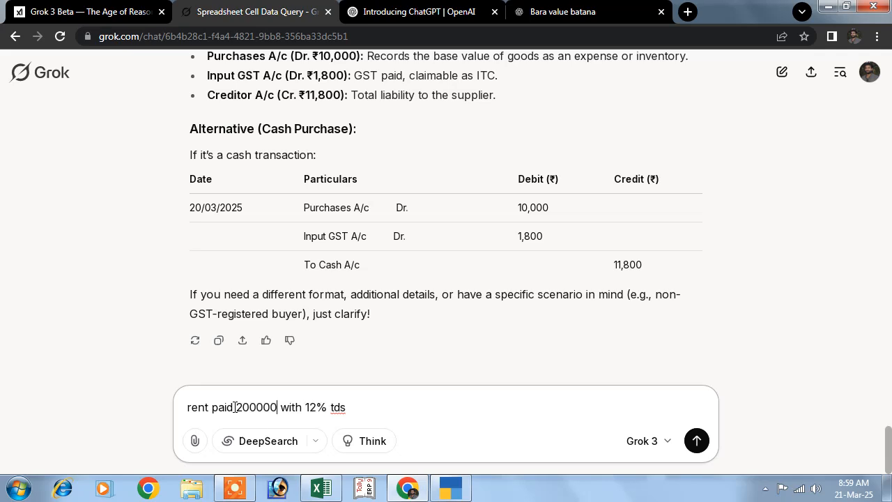
Remove the 12% rate from the Grok prompt and submit it as "rent paid 200000 with tds".
left_click(331, 407)
key("BackSpace")
key("BackSpace")
key("BackSpace")
key("BackSpace")
key("Return")
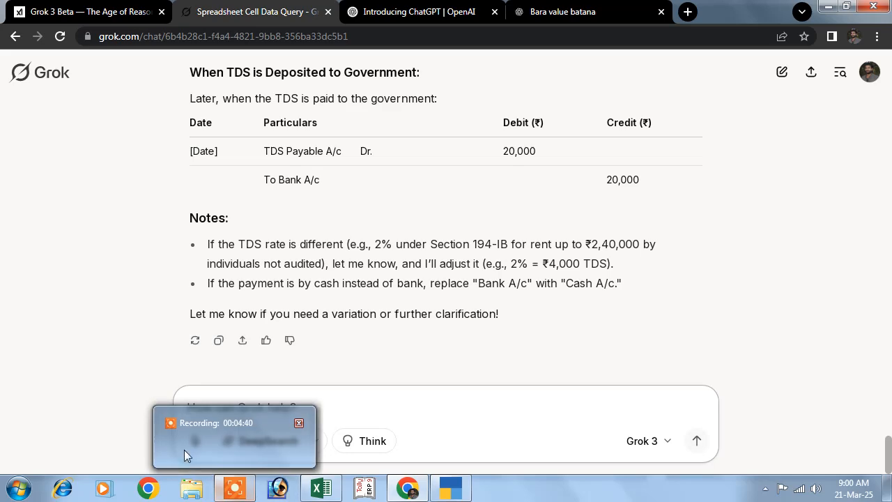
Review Grok's answer on the rent payment, including the TDS calculation, the journal entry, and the entry for depositing the TDS.
scroll(278, 319, "up", 4)
scroll(277, 319, "up", 7)
scroll(275, 318, "down", 1)
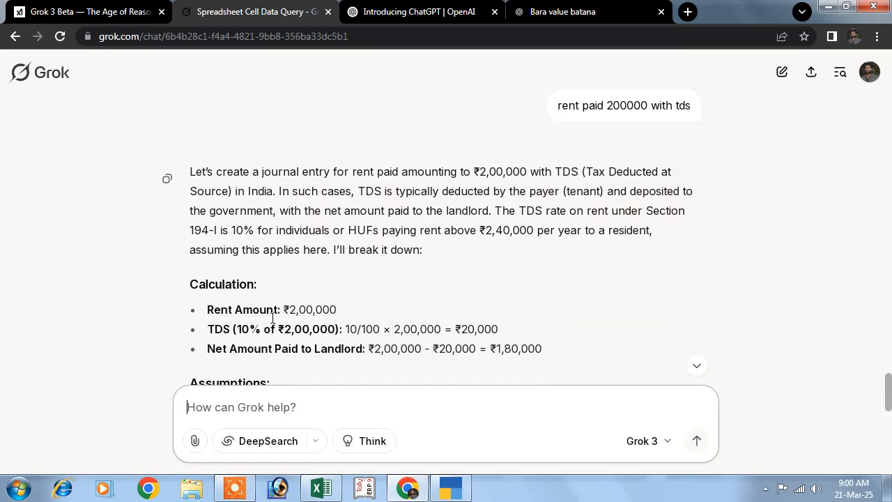
scroll(273, 317, "down", 1)
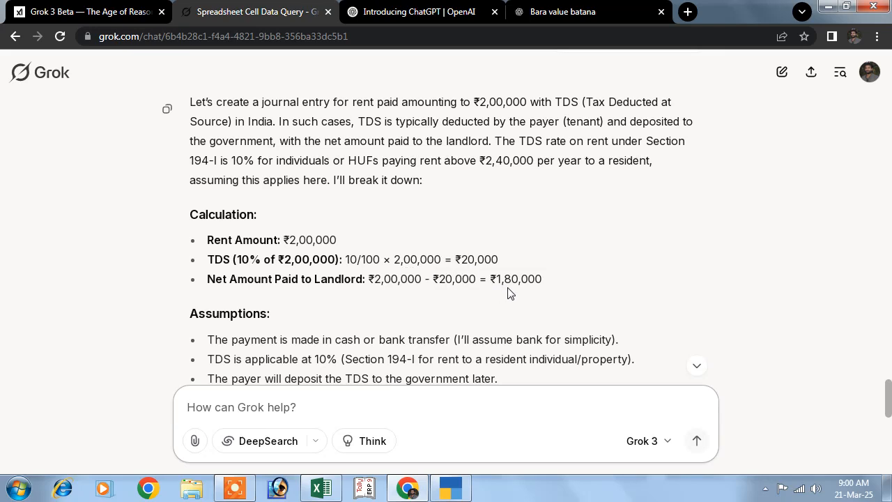
scroll(456, 294, "down", 1)
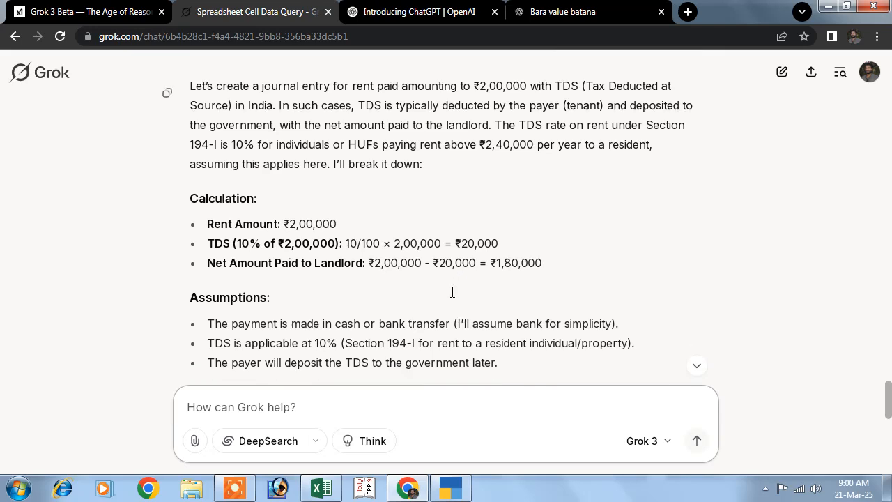
scroll(411, 296, "down", 2)
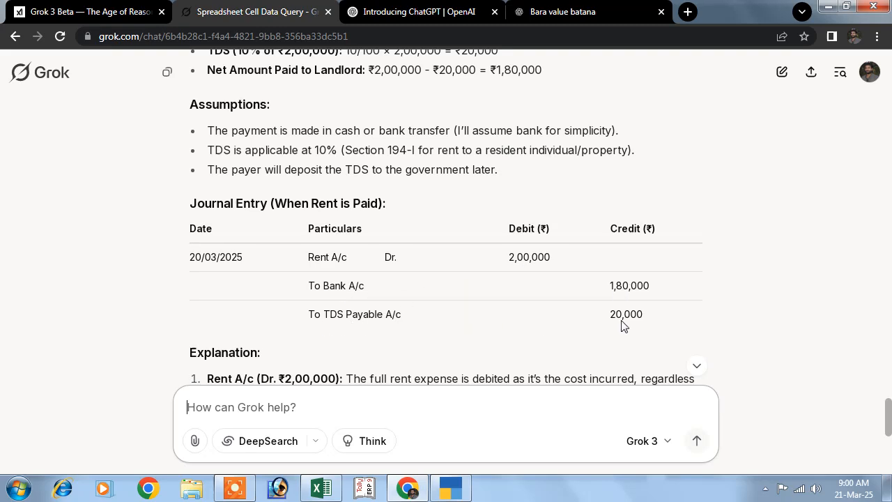
scroll(488, 321, "down", 4)
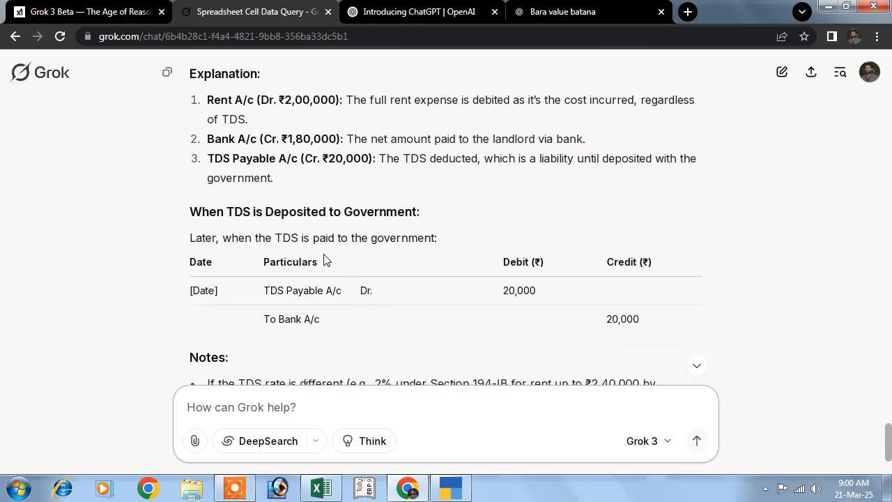
scroll(324, 262, "down", 1)
Copy the prompt "rent paid 200000 with tds" from Grok, submit it in the ChatGPT conversation, and review the returned journal entries.
scroll(438, 287, "up", 4)
scroll(443, 291, "up", 8)
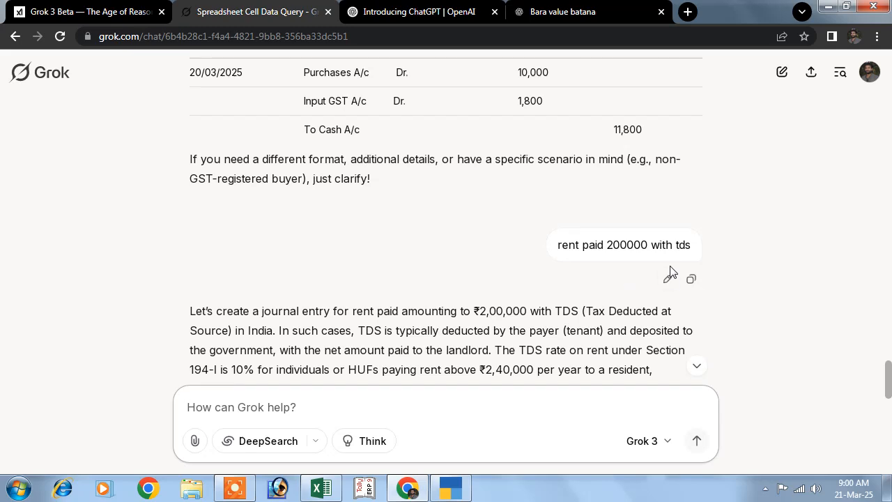
left_click(690, 279)
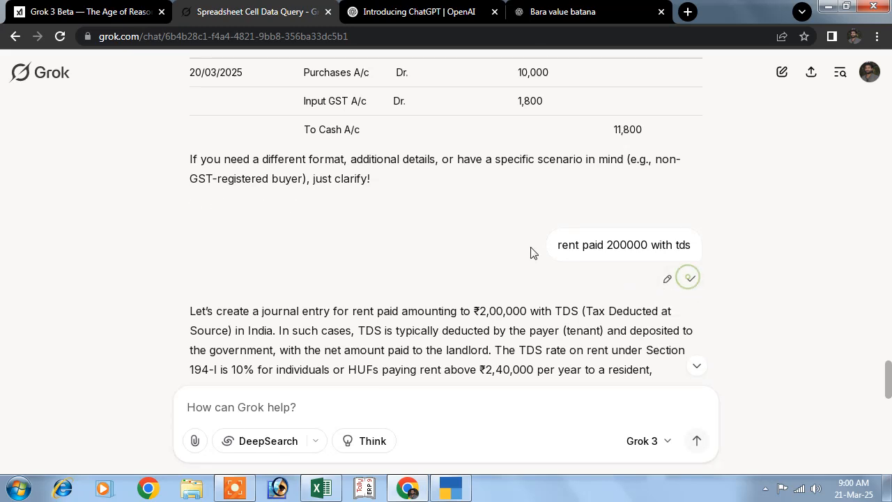
left_click(552, 10)
left_click(297, 386)
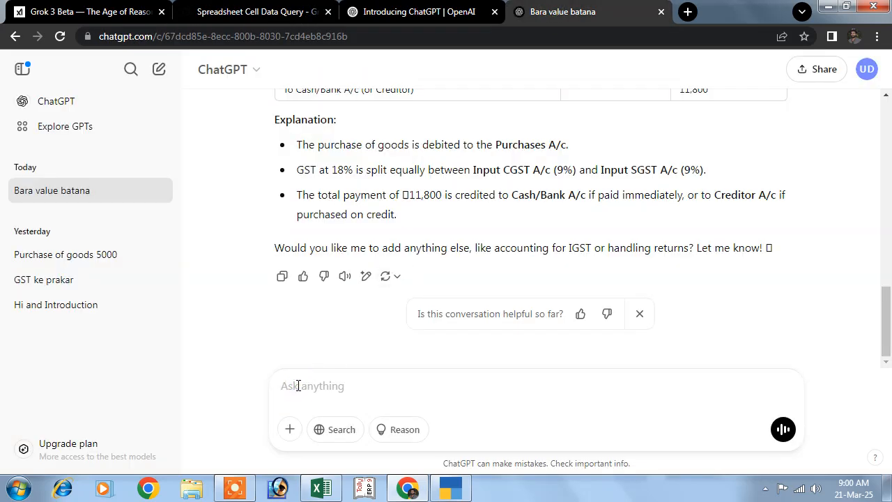
key("ctrl+v")
key("Return")
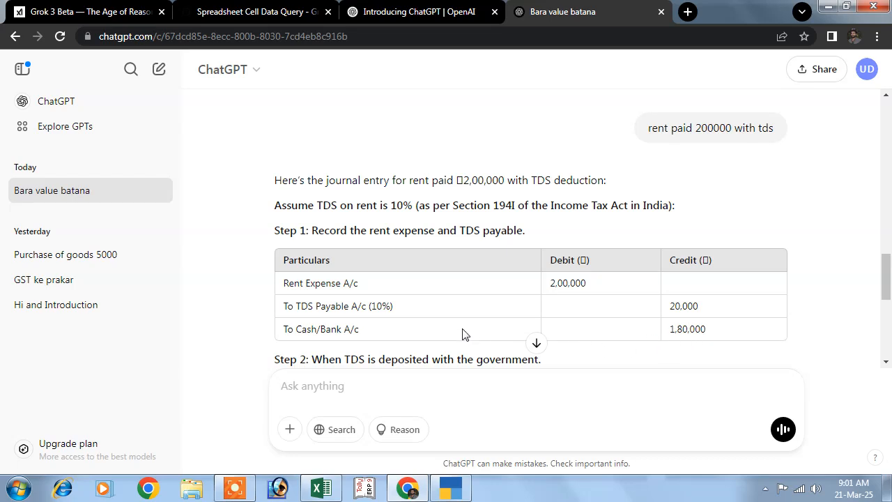
scroll(441, 331, "down", 1)
scroll(432, 329, "down", 1)
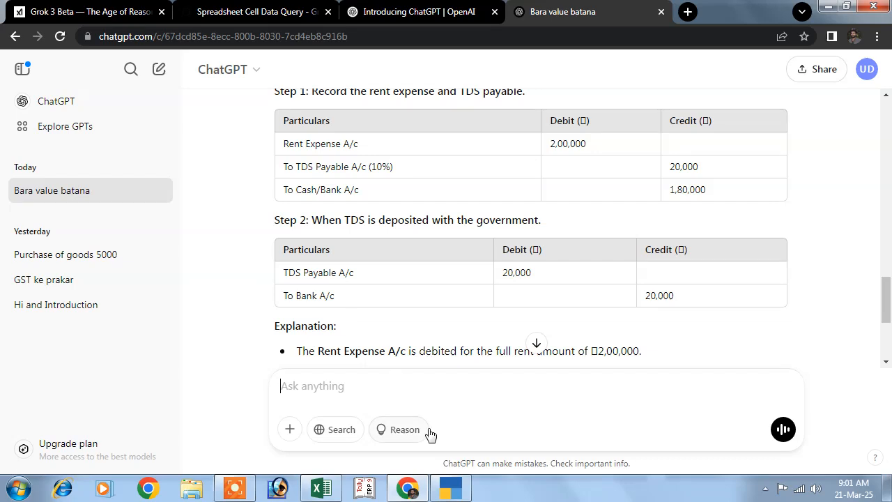
Switch to TallyPrime, start a payment voucher, and check its debit account against the rent entry in ChatGPT.
left_click(451, 487)
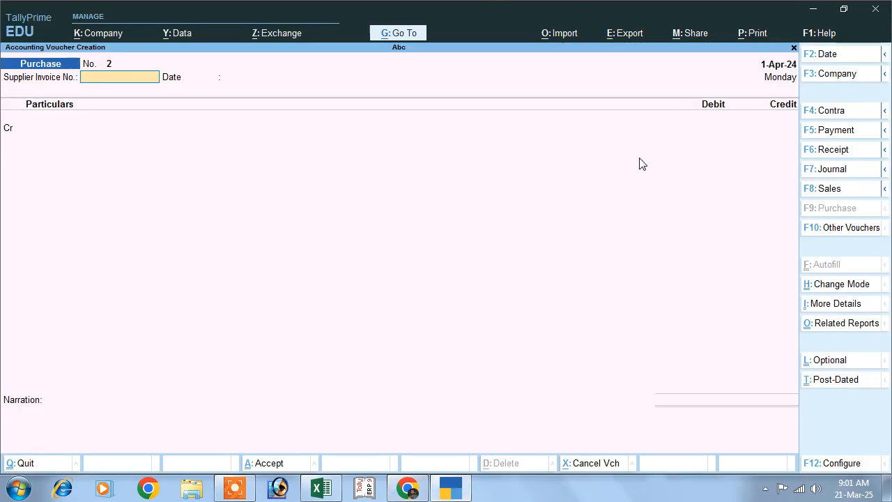
left_click(831, 138)
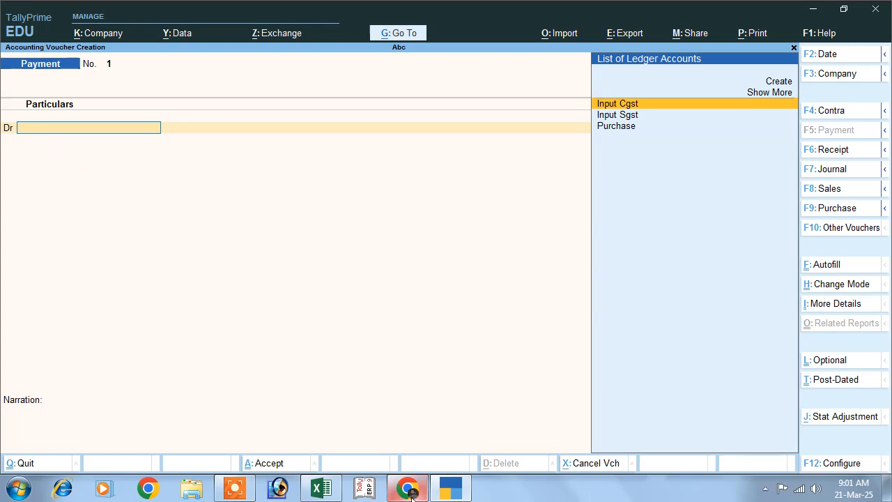
left_click(408, 488)
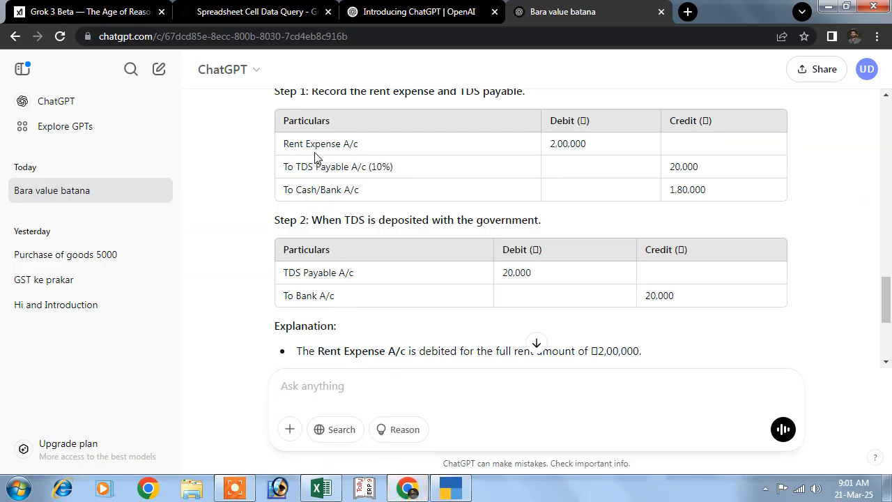
left_click(451, 488)
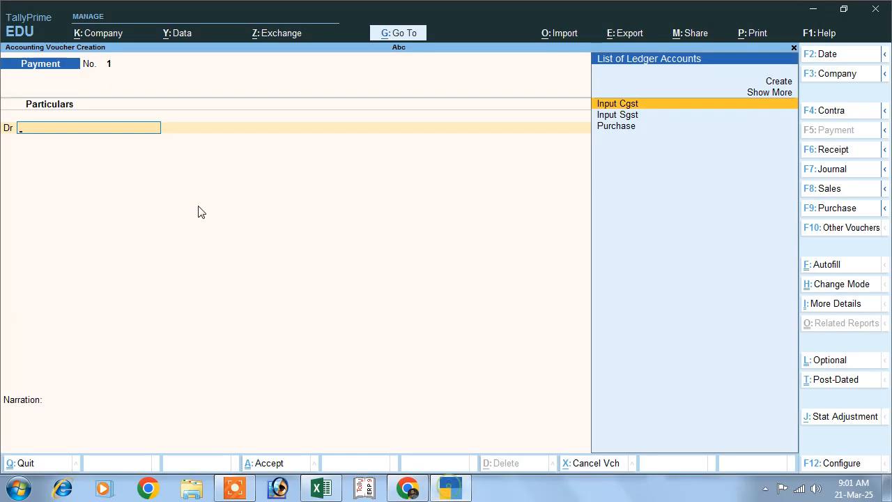
Start a new ledger from the payment voucher, named "Rent Exp" and grouped under Indirect Expenses.
left_click(784, 82)
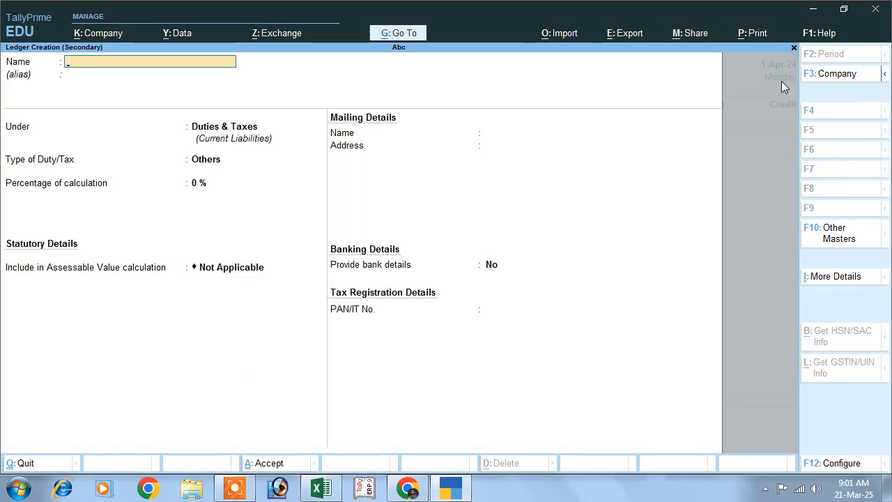
type("Rent Exp")
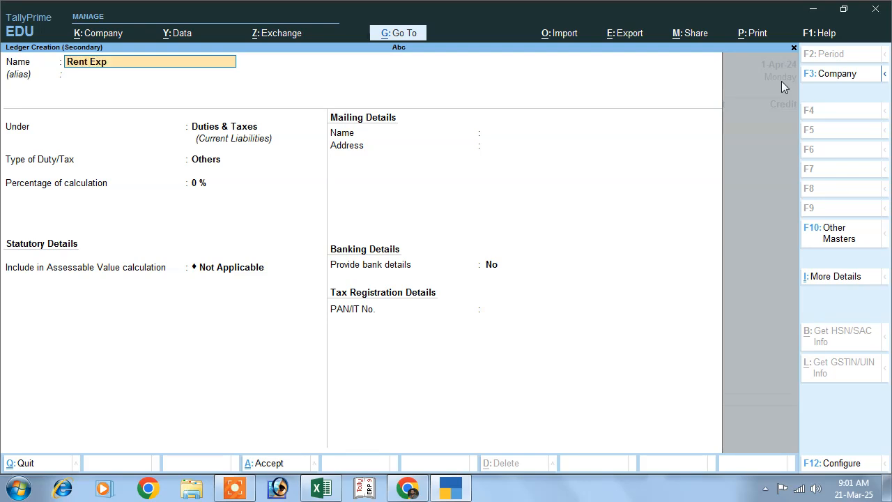
key("Return")
key("Return")
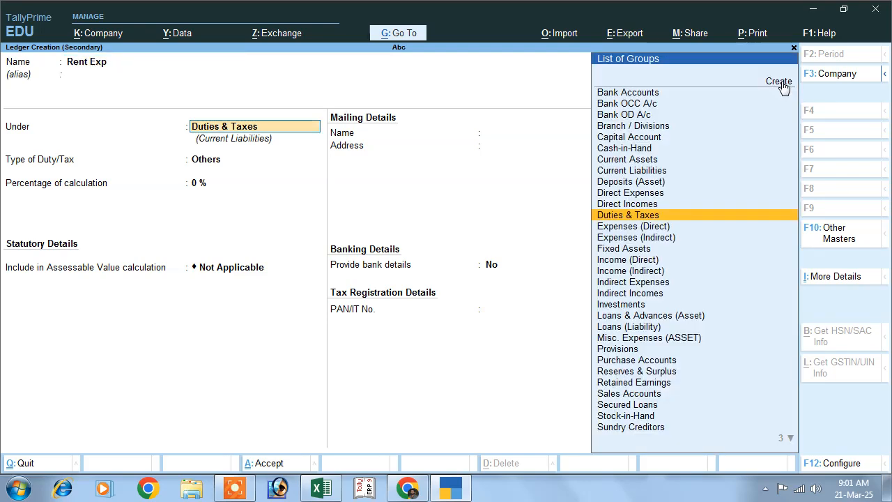
type("I")
key("Down")
key("Down")
key("Down")
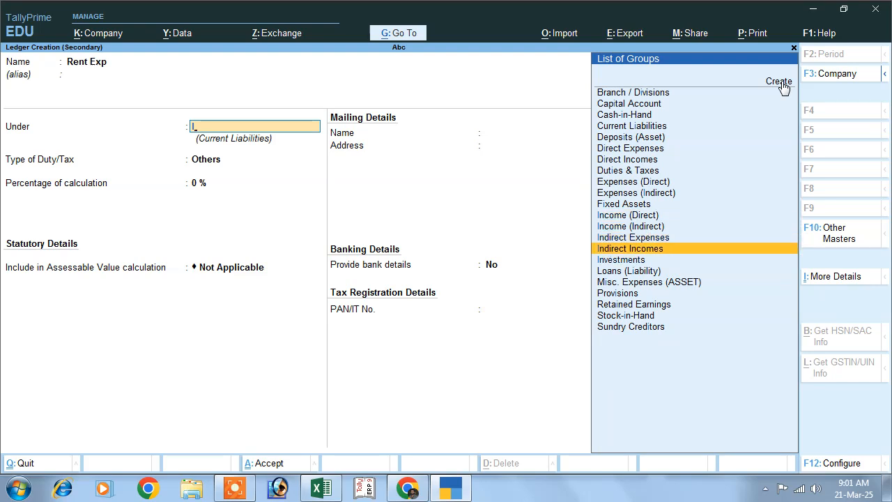
key("Up")
key("Return")
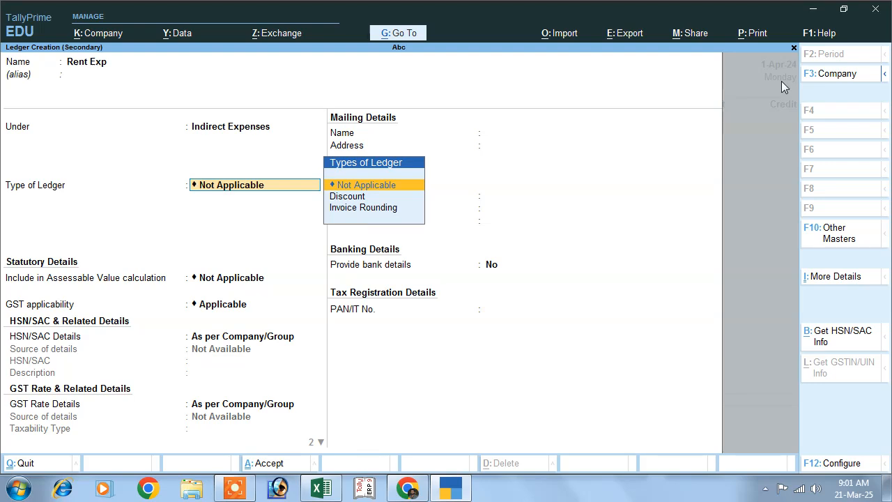
In the company features, disable Goods and Services Tax (GST) and enable Tax Deducted at Source (TDS).
key("F11")
key("Down")
key("Down")
key("Down")
key("Down")
key("Down")
key("Down")
key("Down")
key("Down")
key("Down")
key("Down")
key("Down")
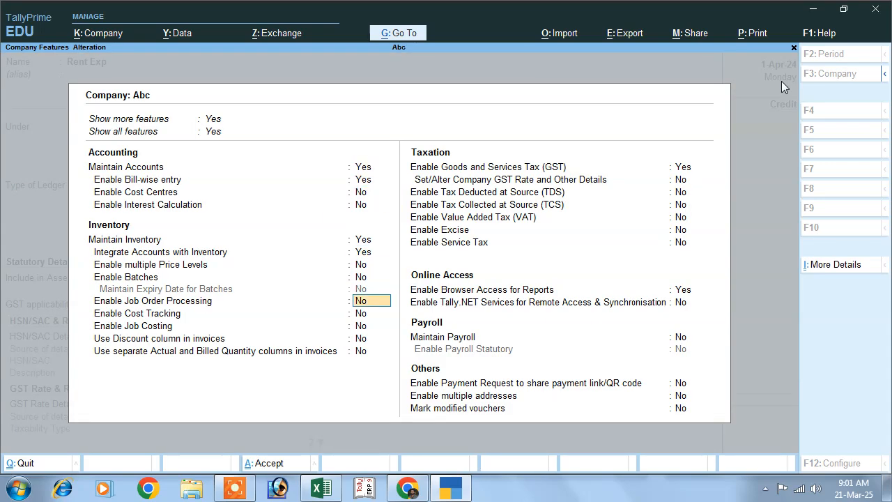
key("Down")
key("Down")
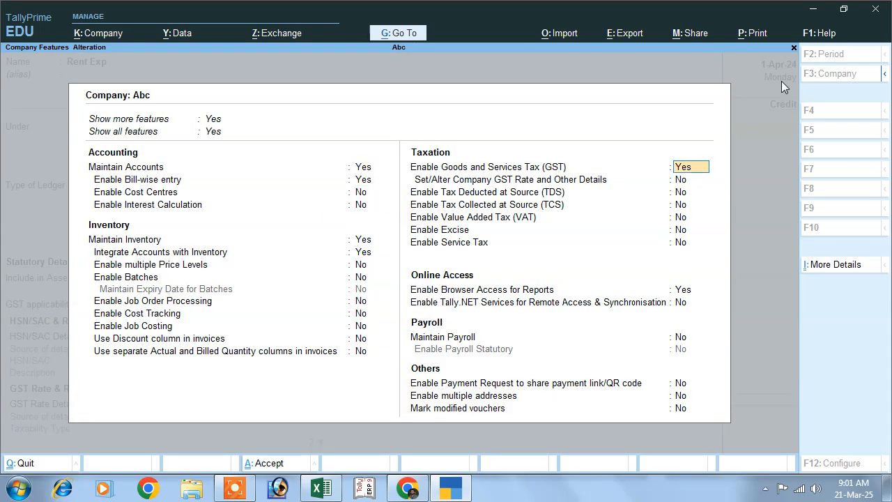
key("n")
key("Return")
type("y")
key("Return")
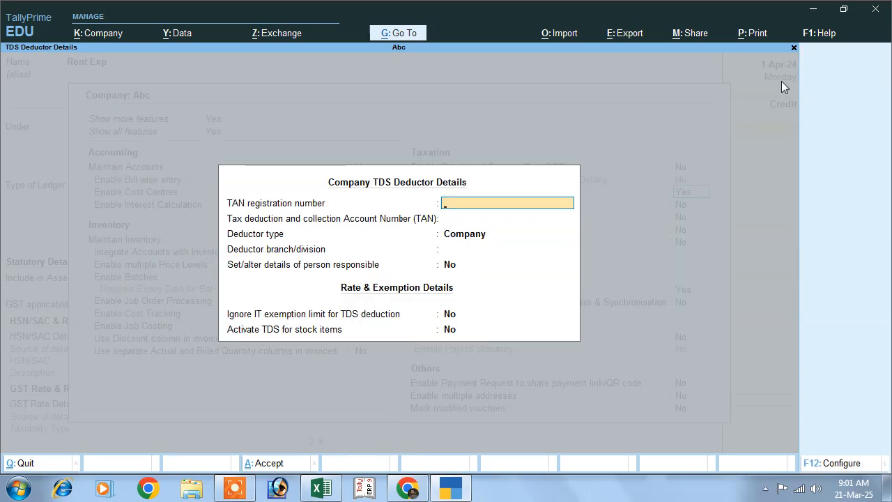
Enter the company's TAN registration number, keep the other TDS deductor defaults, and save the company features.
type("546546546")
key("Return")
key("Return")
key("Return")
key("Return")
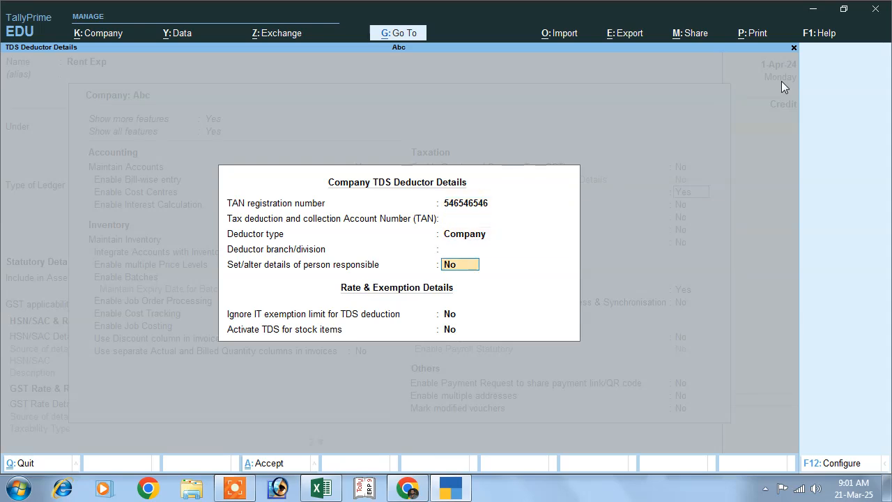
key("Return")
key("Return")
key("Return")
key("Return")
key("Return")
key("Return")
key("Return")
key("Return")
key("Return")
key("Return")
key("Return")
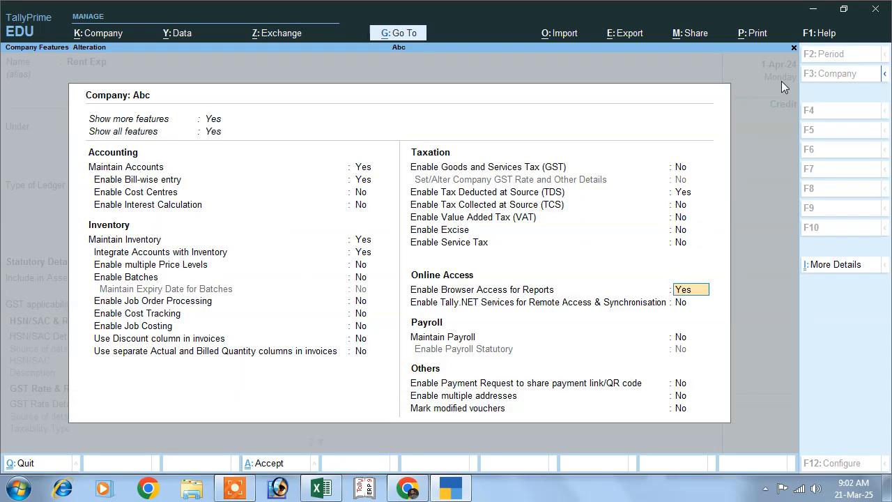
key("Return")
key("Return")
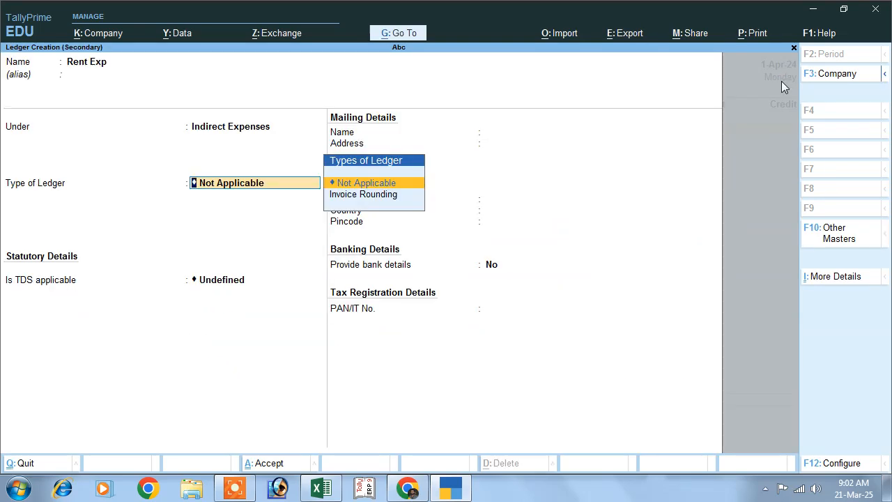
Keep Indirect Expenses and the Not Applicable ledger type for Rent Exp, and set TDS to Applicable.
key("BackSpace")
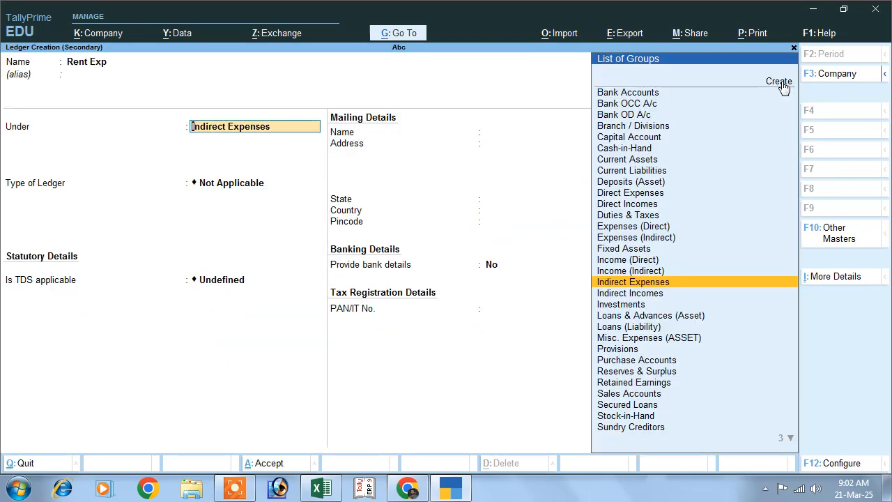
key("Return")
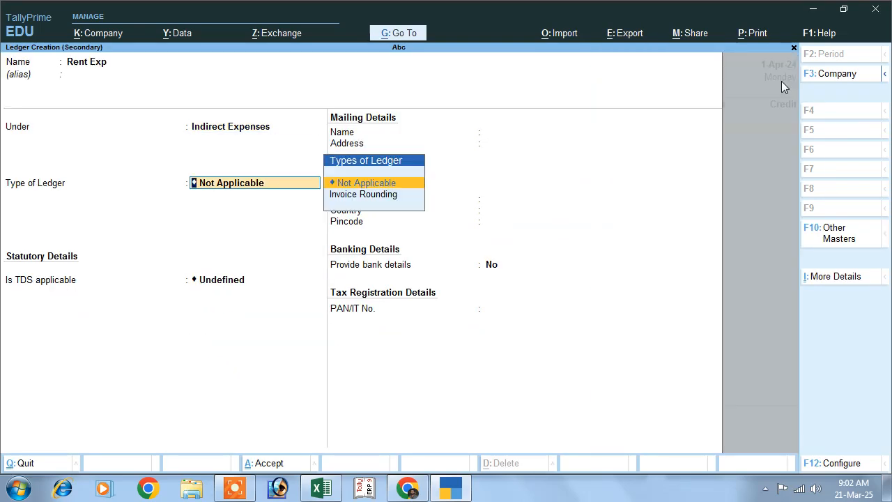
key("Return")
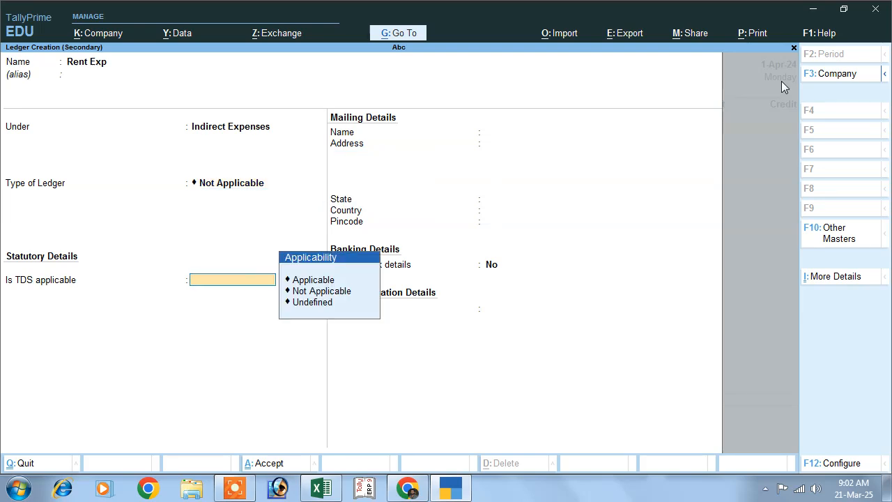
key("Up")
key("Up")
key("Return")
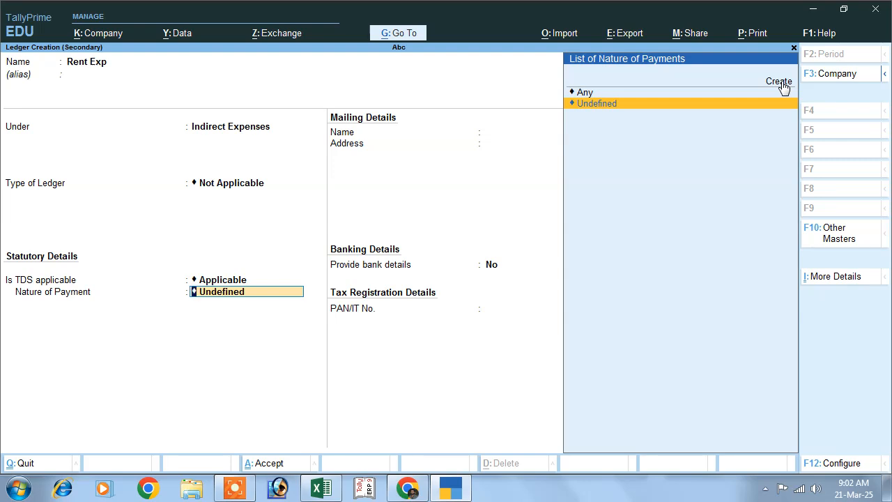
Start a new TDS nature of payment for the Rent Exp ledger and name it "Rent Paid".
key("Up")
key("Down")
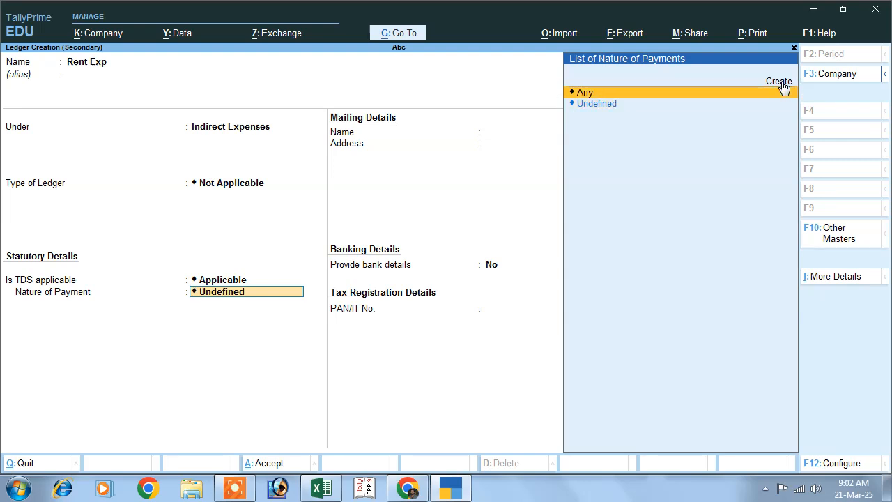
left_click(781, 84)
type("Rent Paid")
key("Return")
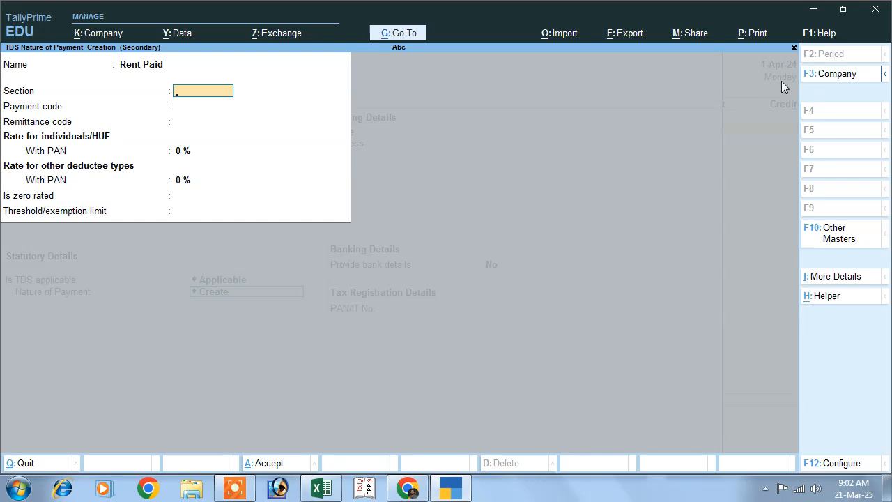
Switch to ChatGPT in Chrome and submit the prompt "rent paid section" to find the TDS section for rent.
left_click(407, 488)
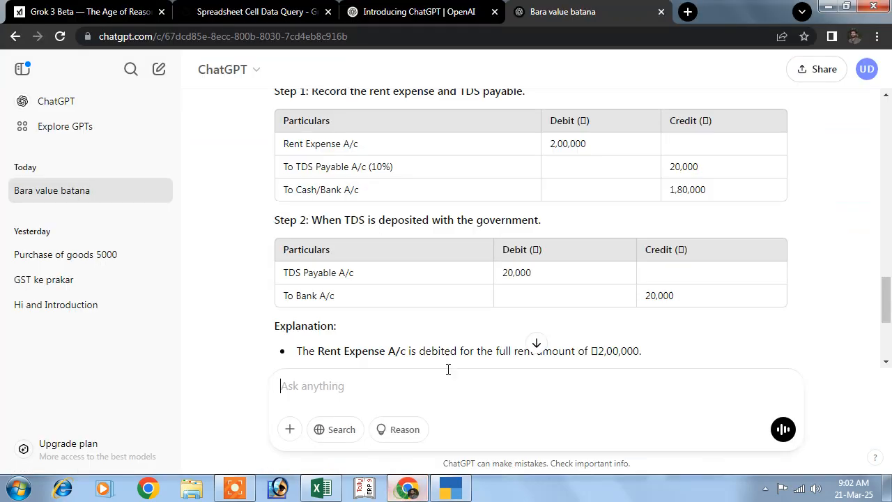
left_click(326, 384)
type("rent p")
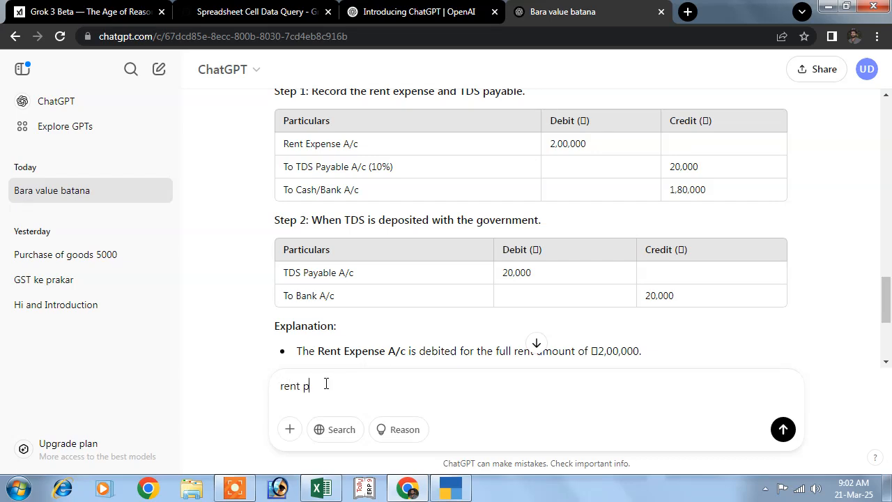
type("aid section")
key("Return")
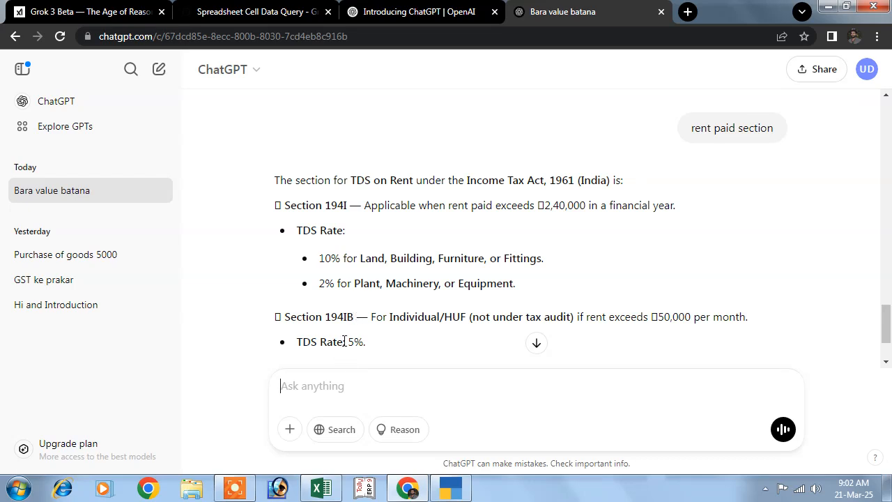
Back in TallyPrime, save the Rent Paid nature of payment with section 194I, a 10% rate for individuals/HUF and no exemption limit.
left_click(451, 493)
type("1")
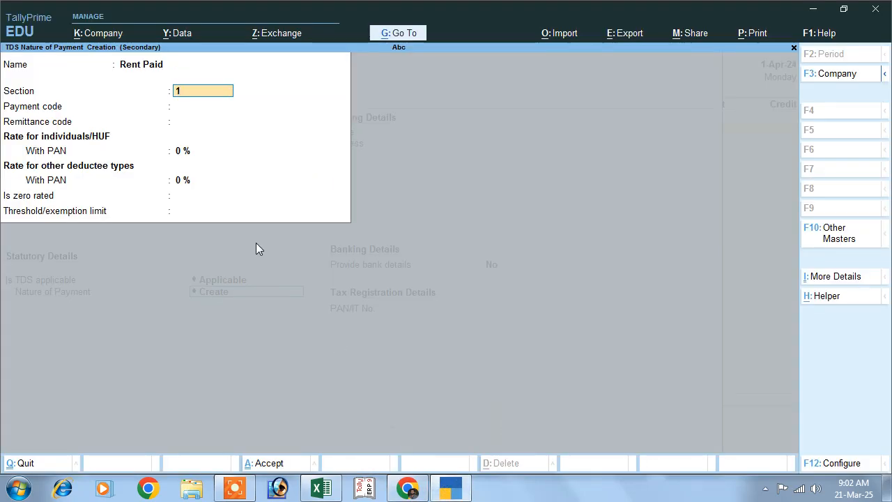
type("94I")
key("Return")
key("Return")
key("Return")
key("Return")
key("Up")
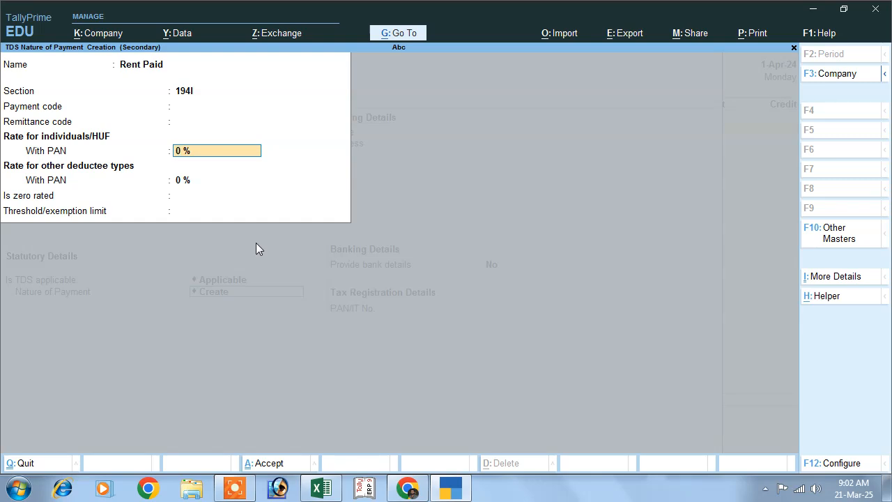
type("10")
key("Return")
key("Return")
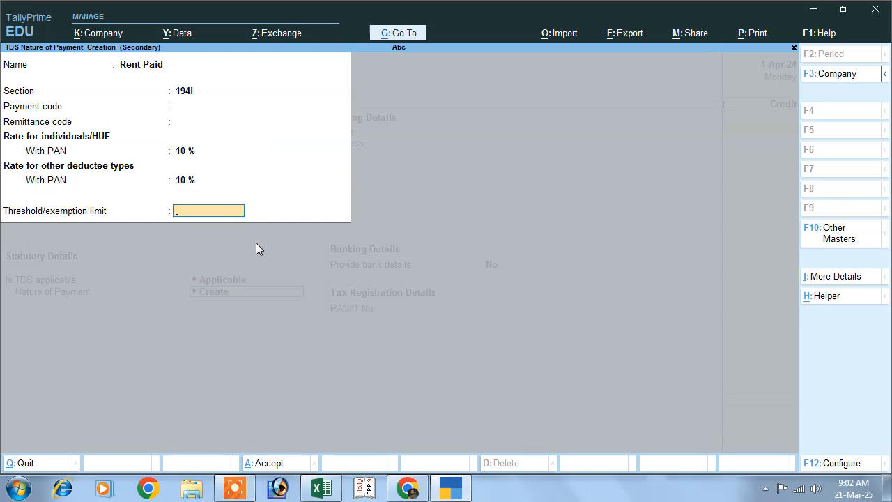
key("Return")
key("Return")
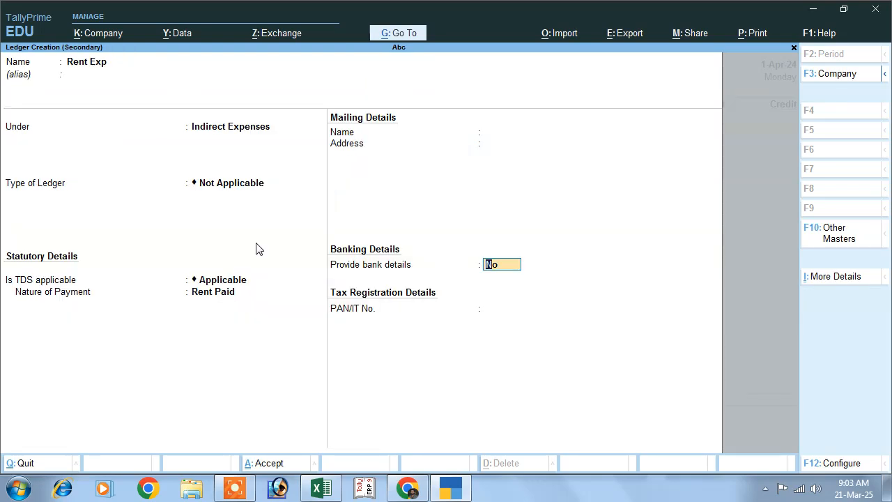
Save the Rent Exp ledger without bank details or a PAN.
key("Return")
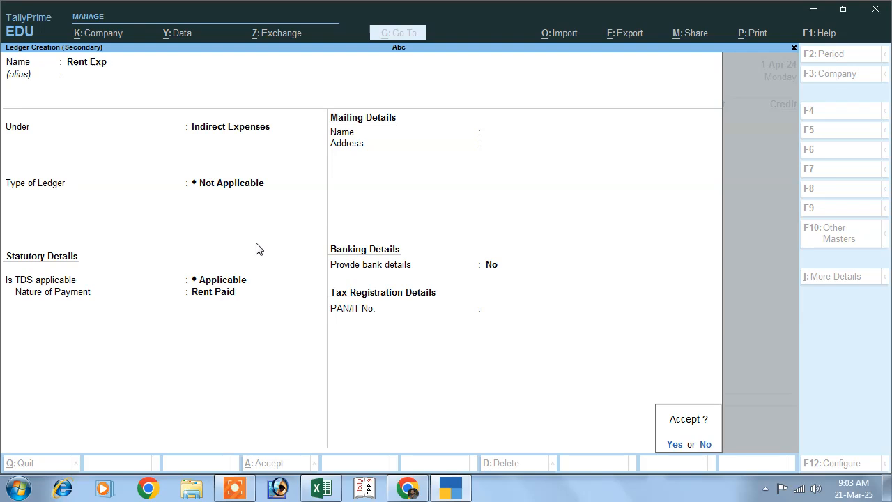
key("n")
key("Return")
key("Return")
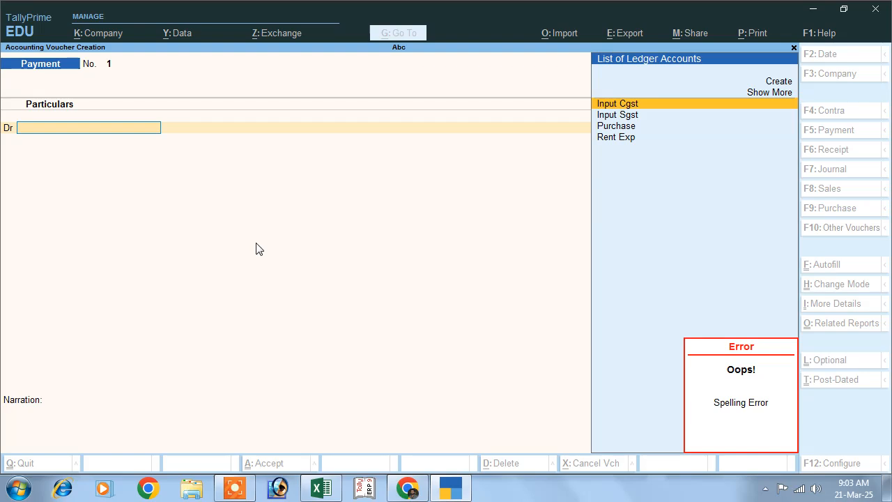
Debit the Rent Exp ledger with 200000 in the payment voucher.
key("Down")
key("Down")
key("Down")
key("Return")
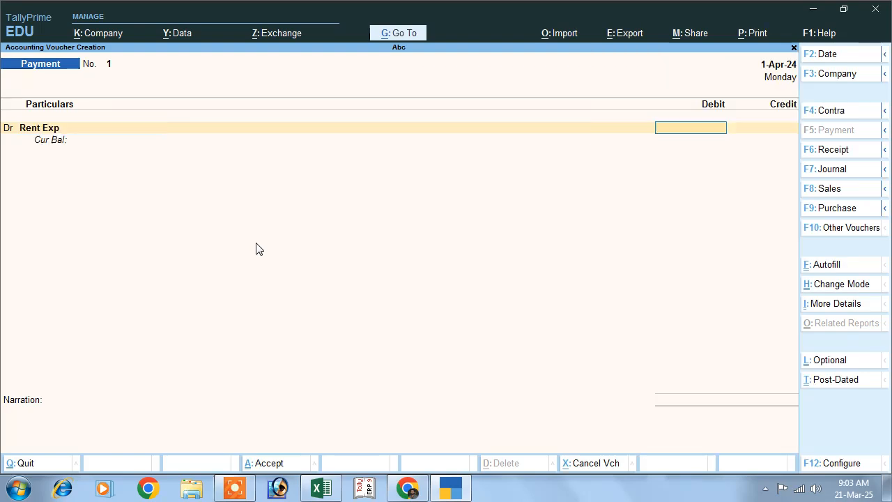
type("2")
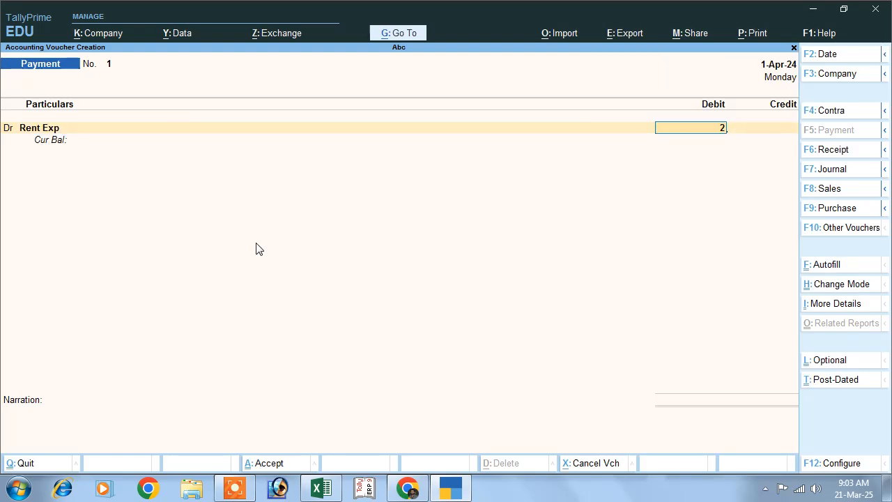
type("00000")
key("Return")
key("Return")
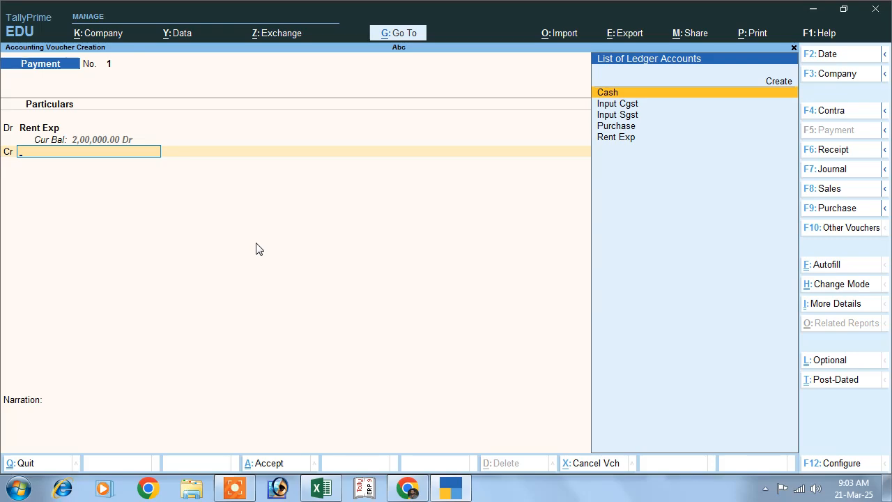
Switch to ChatGPT in Chrome, check the credit lines of the rent entry with TDS, and return to TallyPrime.
left_click(410, 490)
scroll(349, 369, "up", 10)
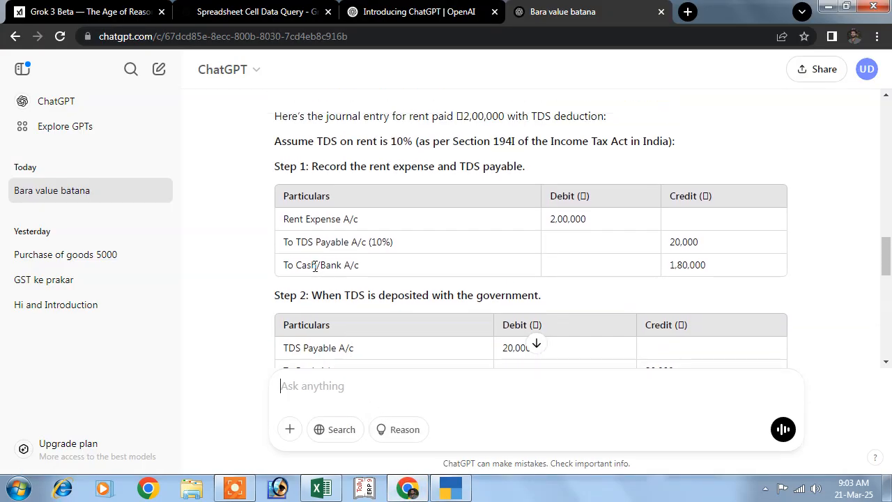
scroll(319, 270, "up", 10)
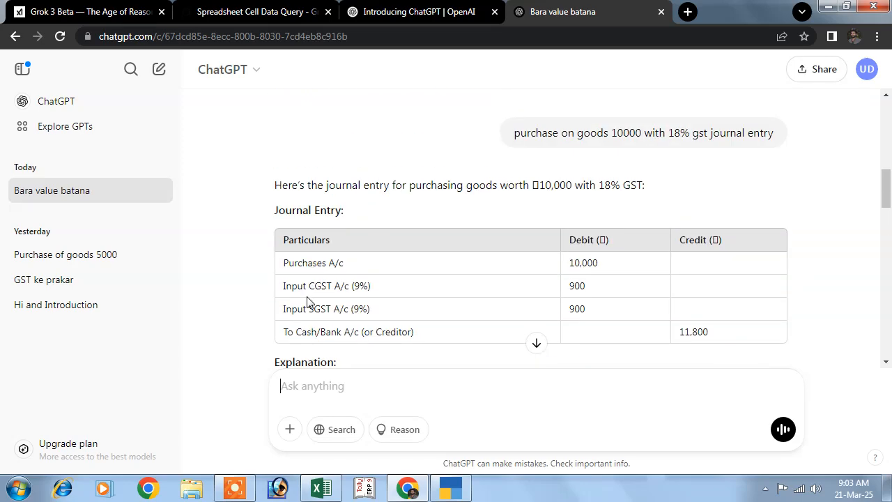
scroll(339, 299, "down", 5)
scroll(343, 303, "down", 4)
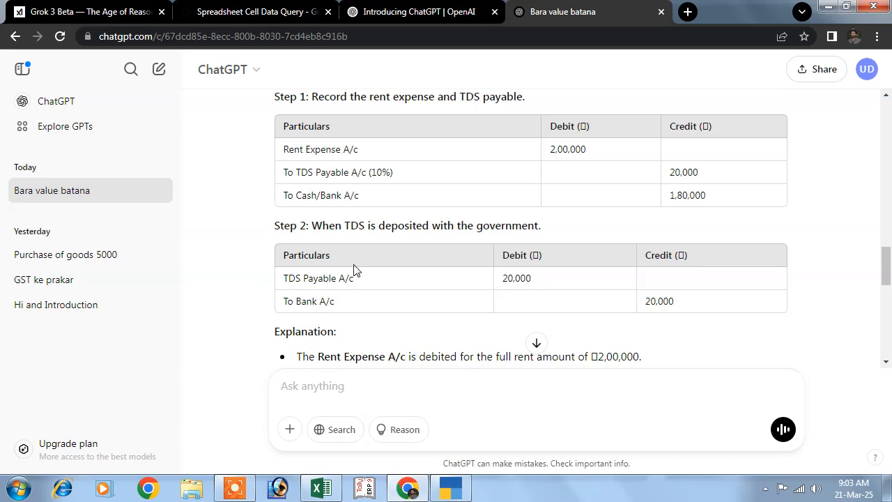
left_click(450, 487)
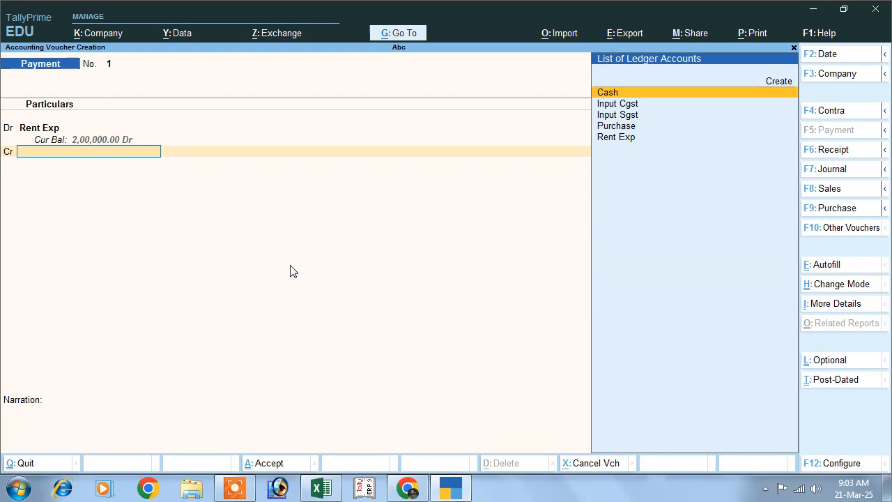
key("Return")
type("18")
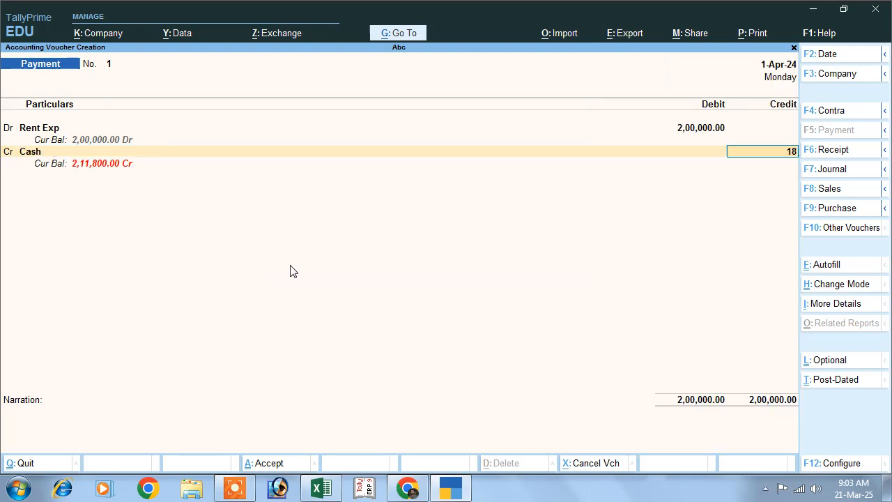
type("0")
key("BackSpace")
key("BackSpace")
key("BackSpace")
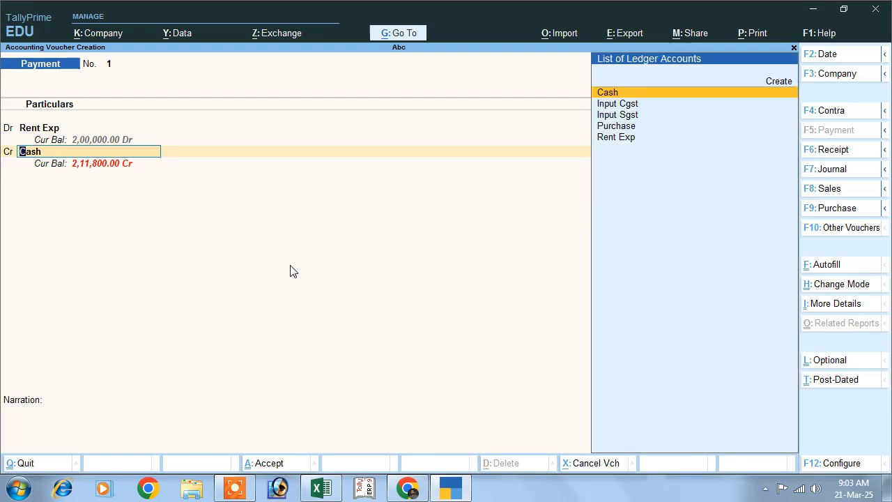
Start a new ledger named Tds for the payment voucher's credit line and place it under Duties & Taxes.
key("Up")
key("Return")
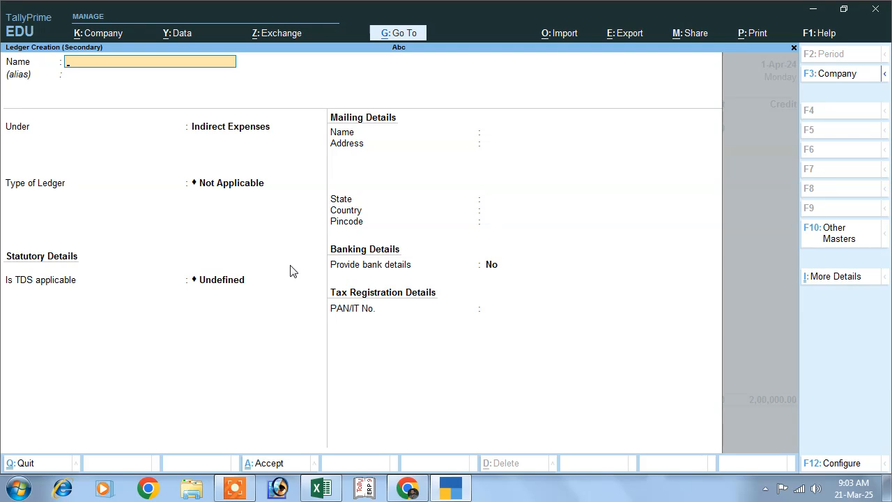
type("Tds")
key("Return")
key("Return")
type("D")
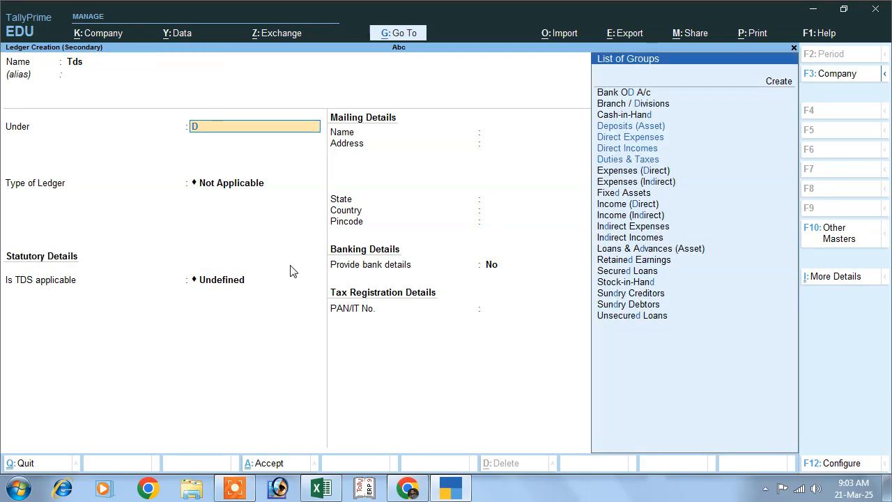
key("Down")
key("Down")
key("Down")
key("Down")
key("Up")
key("Return")
Set the Tds ledger's duty type to TDS with nature of payment Rent Paid, and save it without bank details or a PAN.
key("Down")
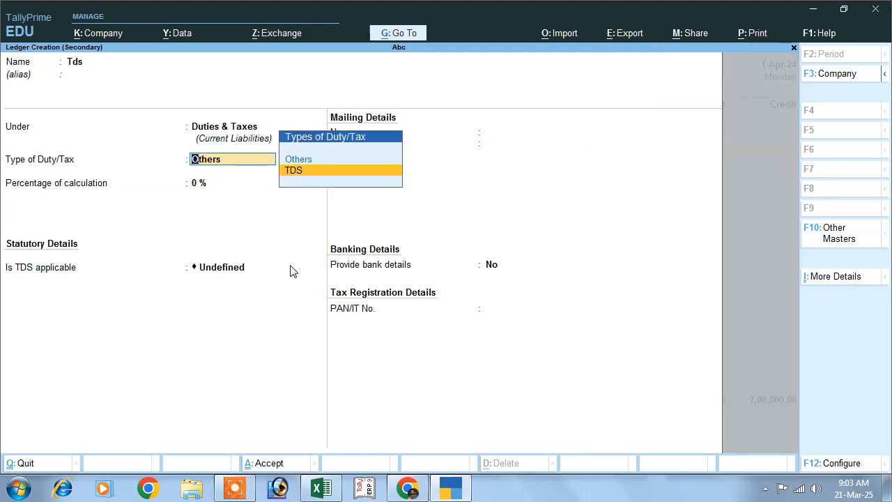
key("Return")
key("Down")
key("Return")
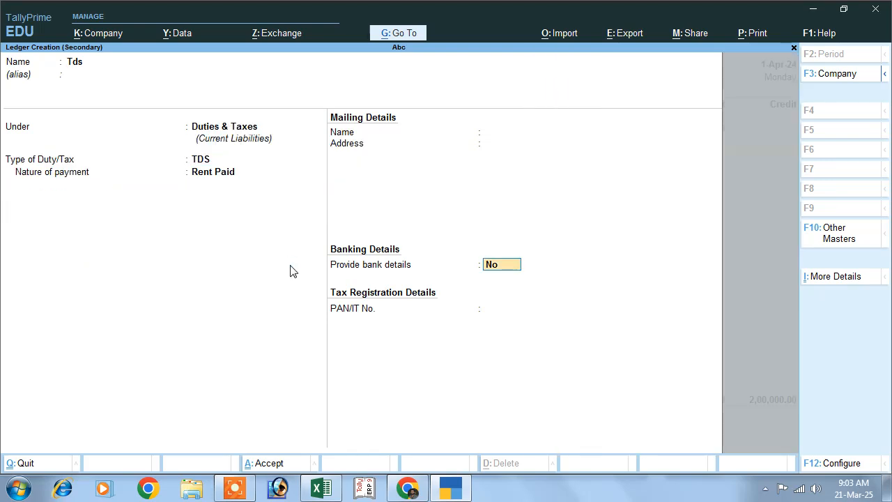
key("Return")
key("Return")
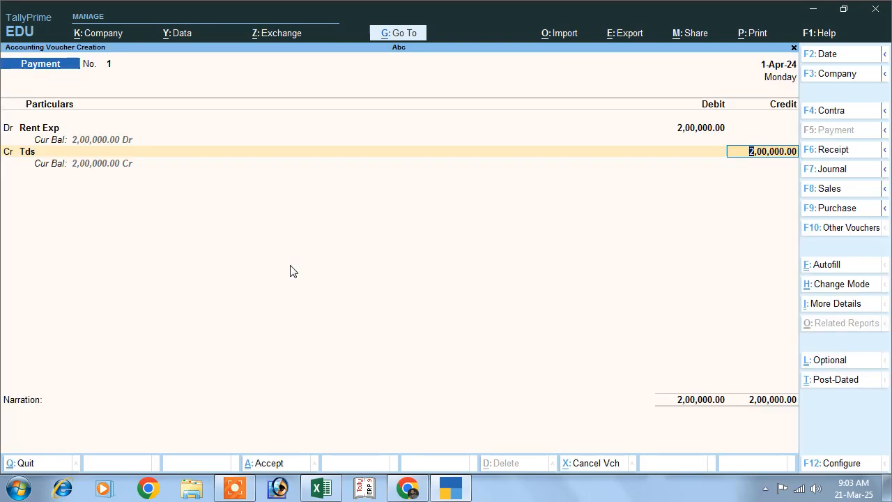
Credit Tds with 20000 and Cash with 180000 in the payment voucher, checking the amounts against ChatGPT's rent entry in Chrome.
type("20000")
key("Return")
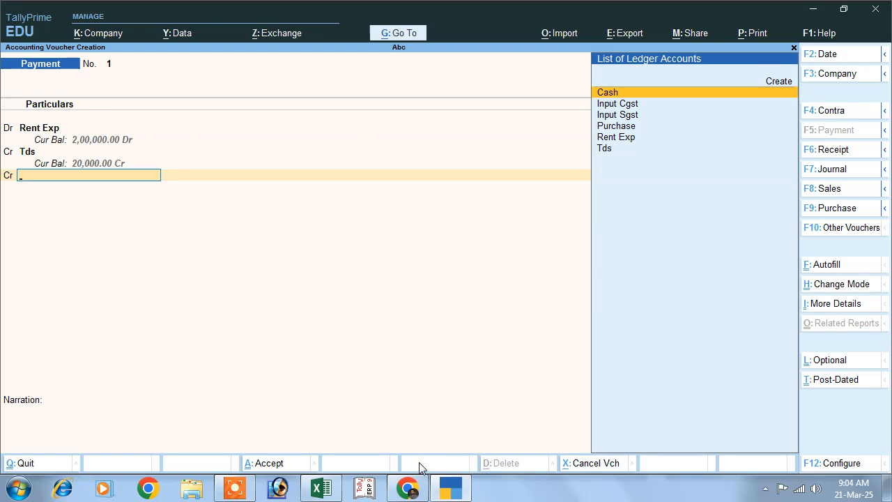
left_click(408, 487)
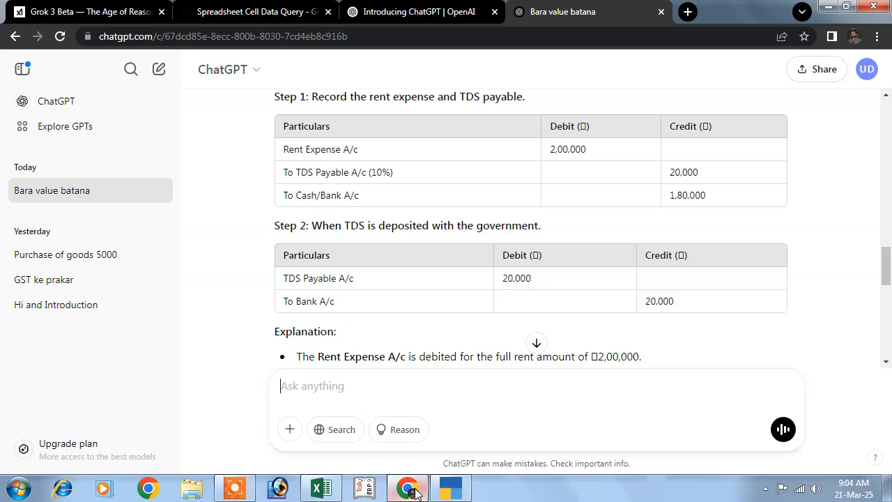
left_click(451, 487)
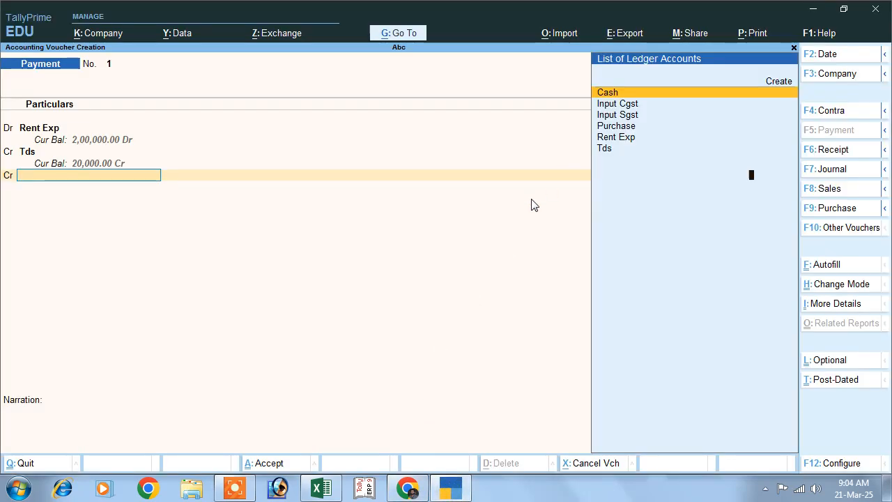
key("Return")
key("Return")
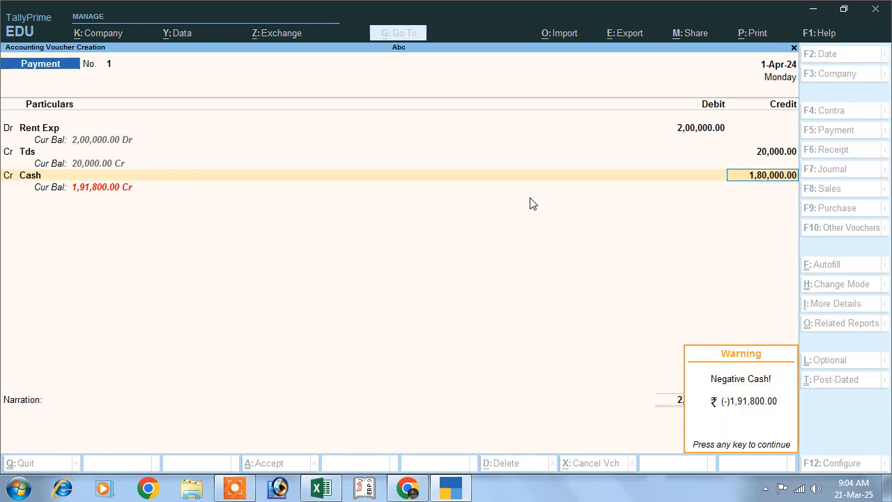
key("Return")
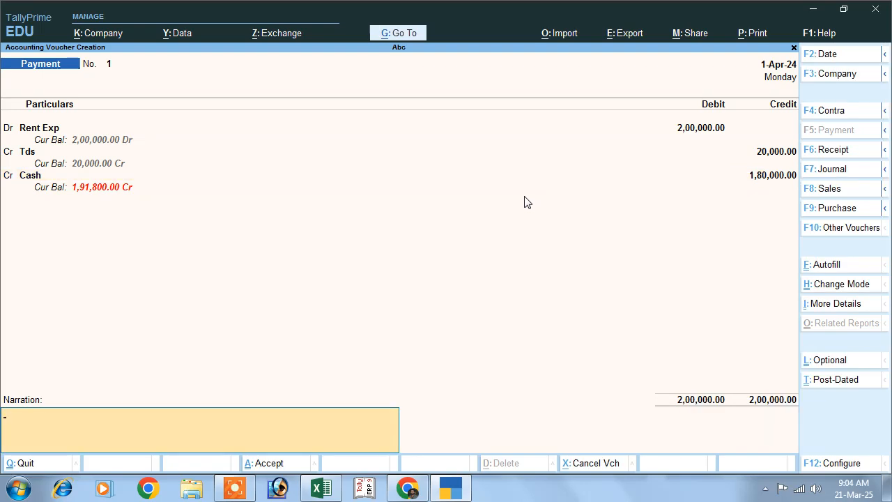
Add the narration "being rent paid" and save the payment voucher.
type("being rent paid")
key("Return")
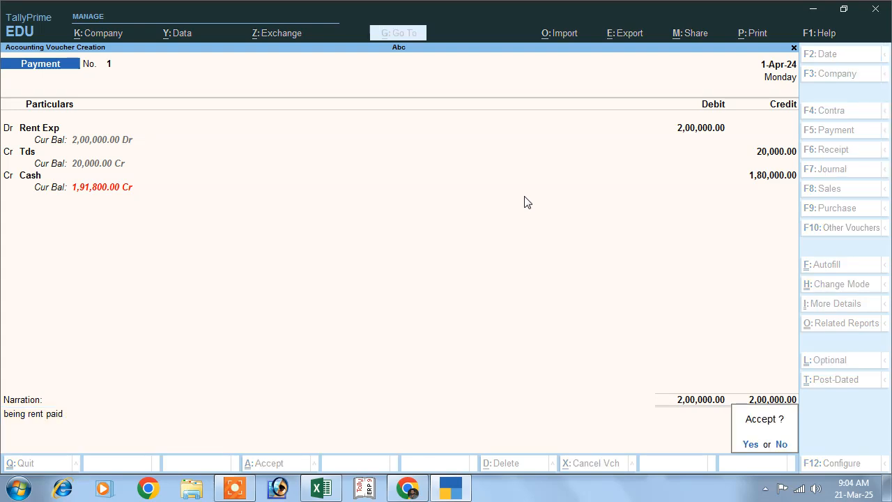
key("Return")
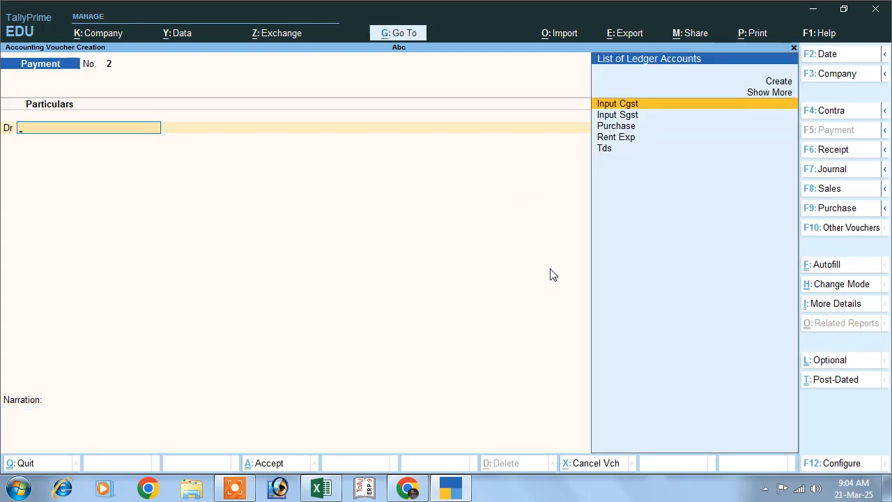
Leave voucher entry and select the Day Book in the Gateway of Tally.
key("Escape")
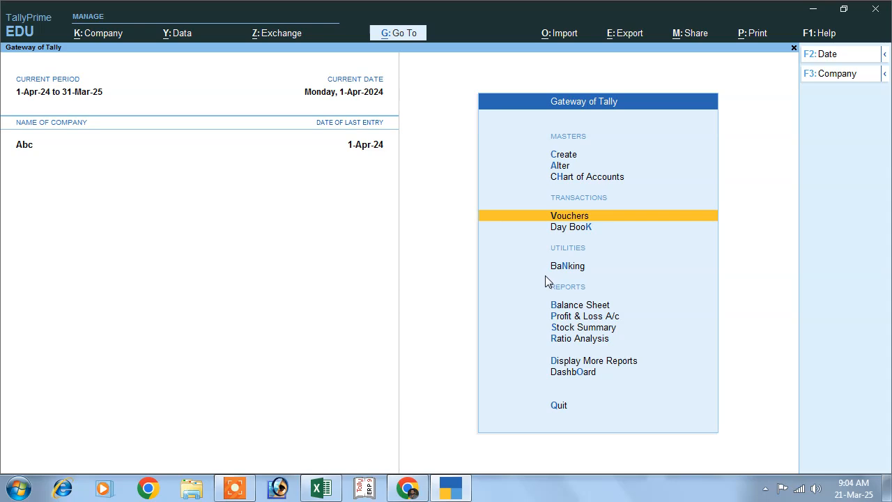
key("Down")
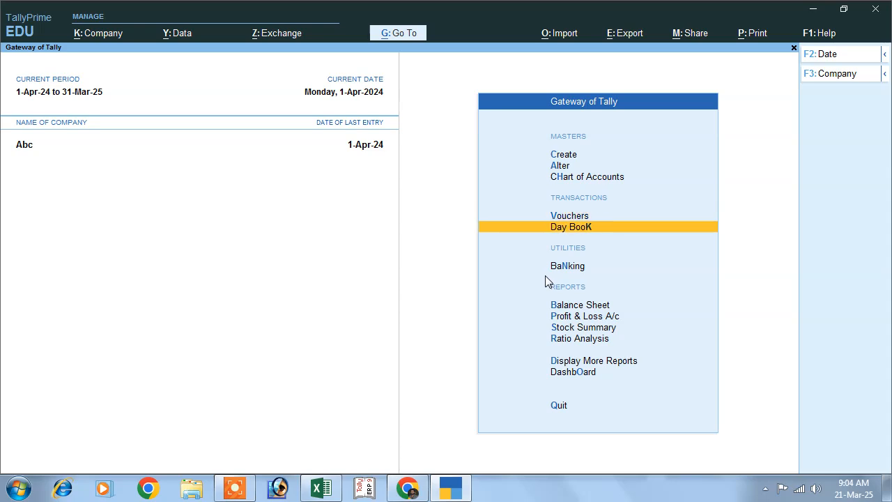